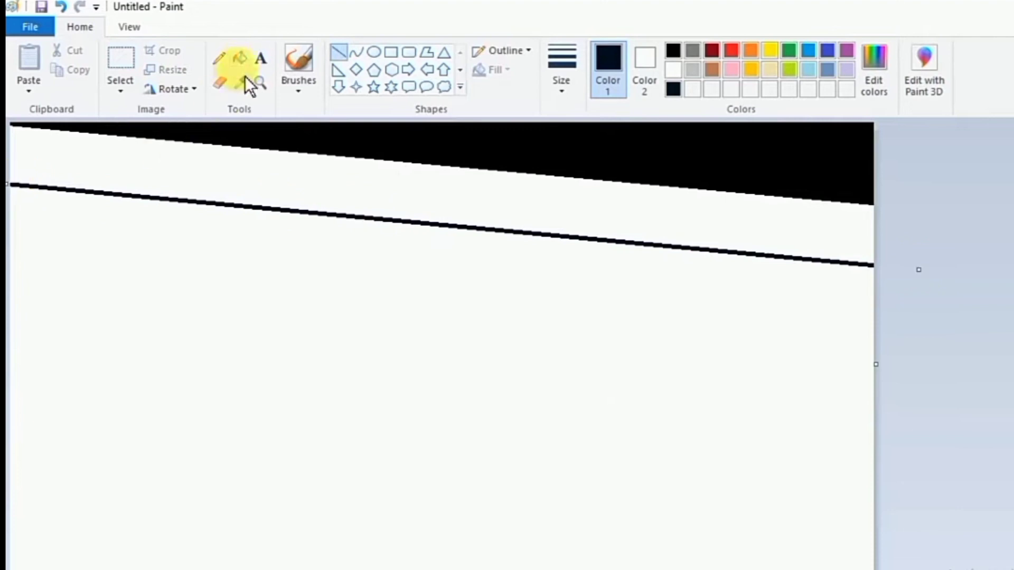
Step: Fill the second diagonal band, just below the black area, with the very dark navy colour
left_click(240, 59)
left_click(290, 193)
Step: Lighten the navy to RGB 0, 22, 45, draw a parallel diagonal line below, and fill the third band with it
left_click(873, 68)
left_click_drag(791, 356, 792, 350)
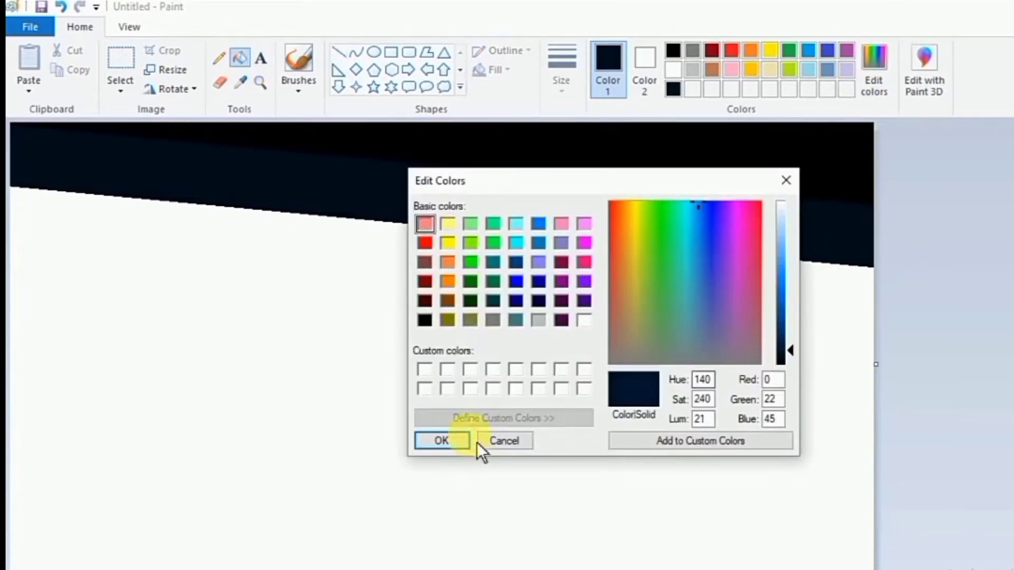
left_click(462, 441)
left_click(336, 51)
left_click_drag(16, 246, 903, 346)
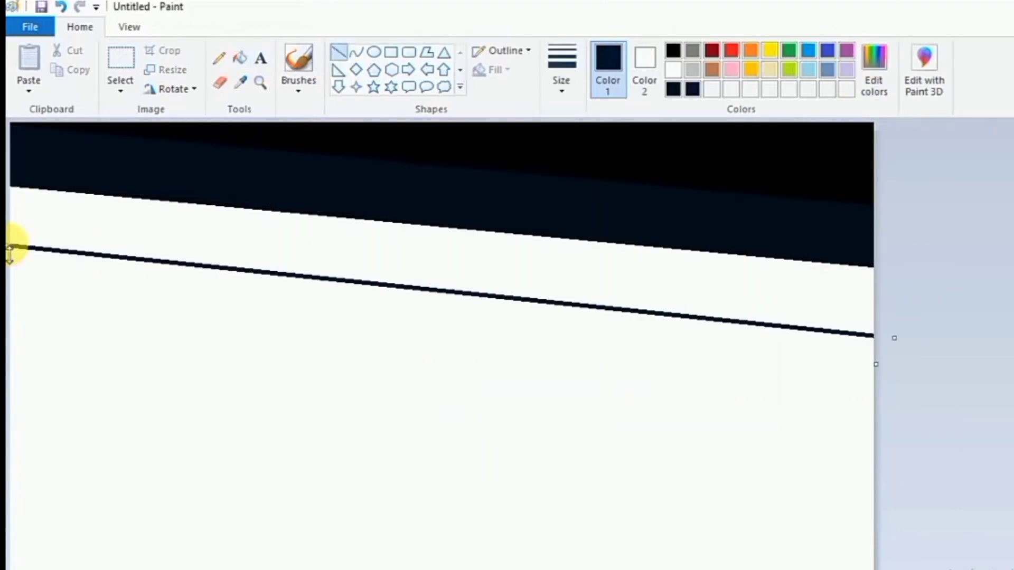
left_click(240, 59)
left_click(248, 237)
Step: Mix a slightly lighter navy and add a fourth diagonal band below the third, outlined and filled with it
left_click(884, 93)
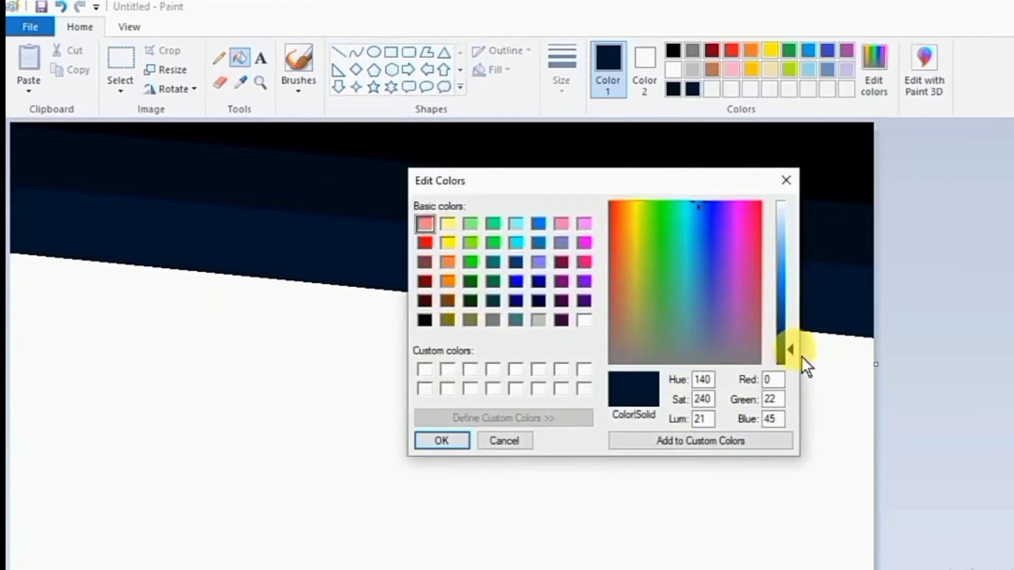
left_click_drag(801, 356, 797, 344)
left_click(442, 441)
left_click(338, 51)
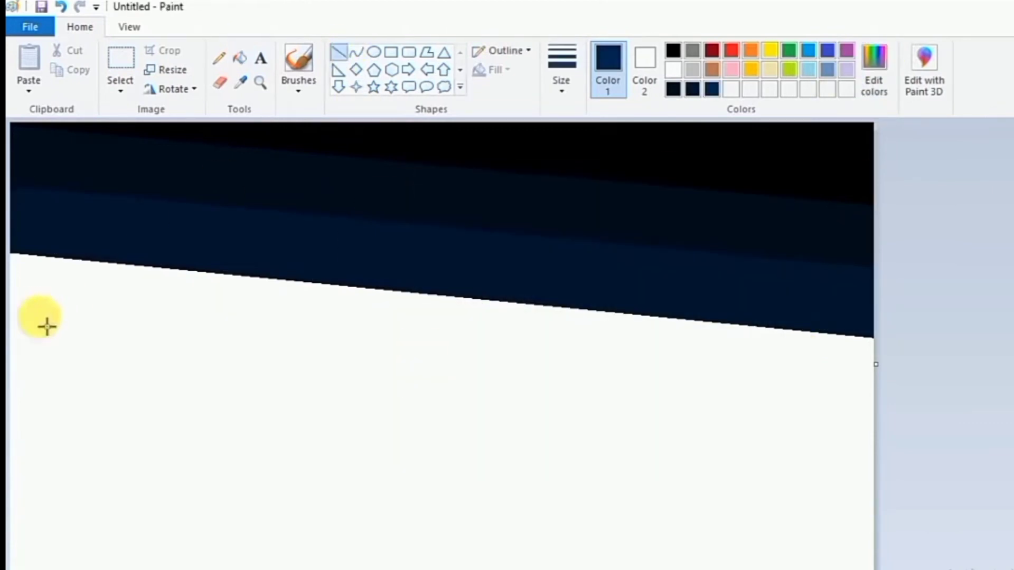
left_click_drag(16, 315, 904, 403)
left_click(240, 59)
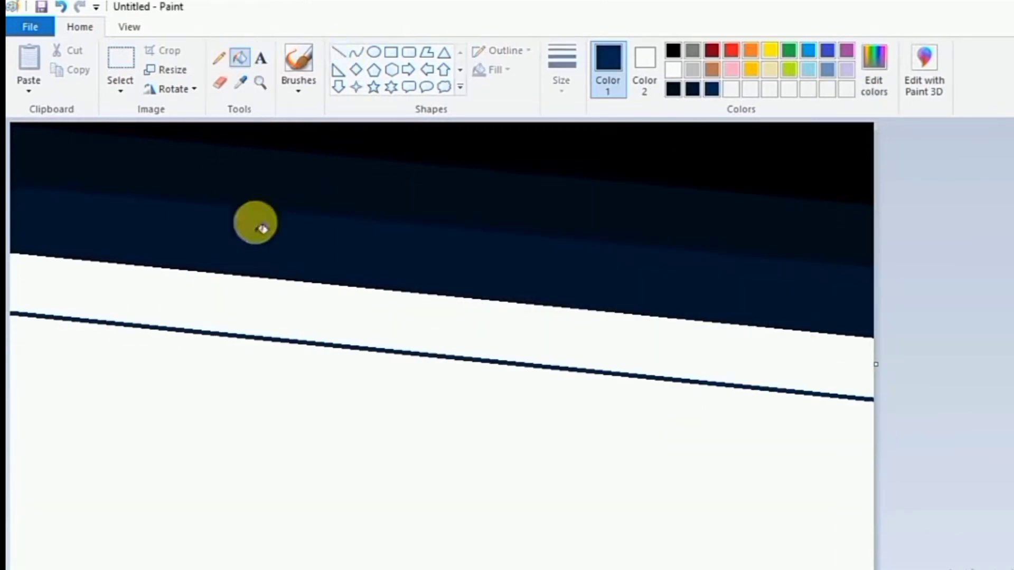
left_click(238, 307)
Step: Brighten the blue one more shade and create the fifth diagonal band with a parallel line and a fill
left_click(885, 66)
left_click_drag(797, 348, 792, 325)
left_click(441, 441)
left_click(338, 51)
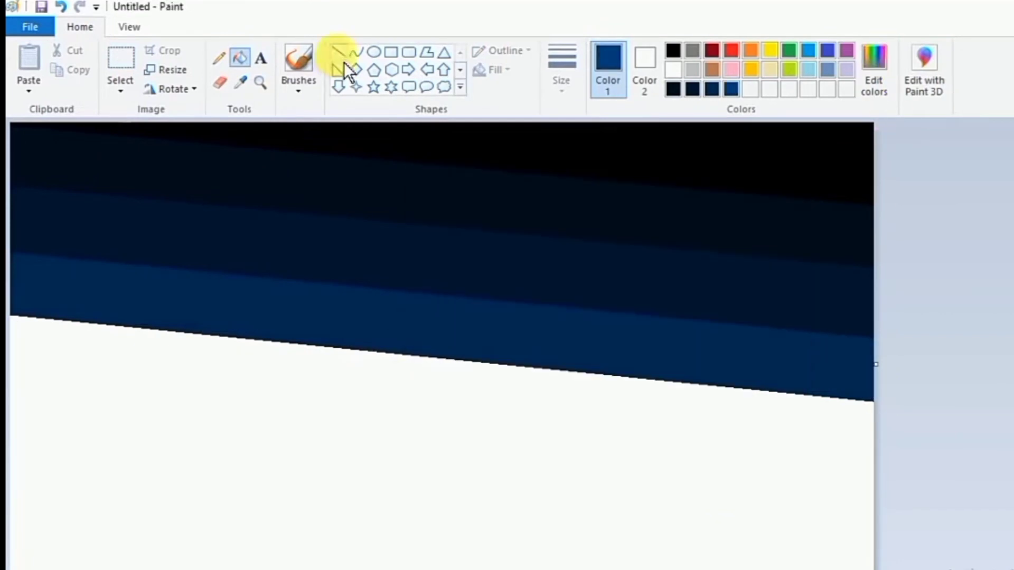
mouse_move(13, 391)
left_mouse_down()
mouse_move(635, 489)
mouse_move(897, 476)
left_mouse_up()
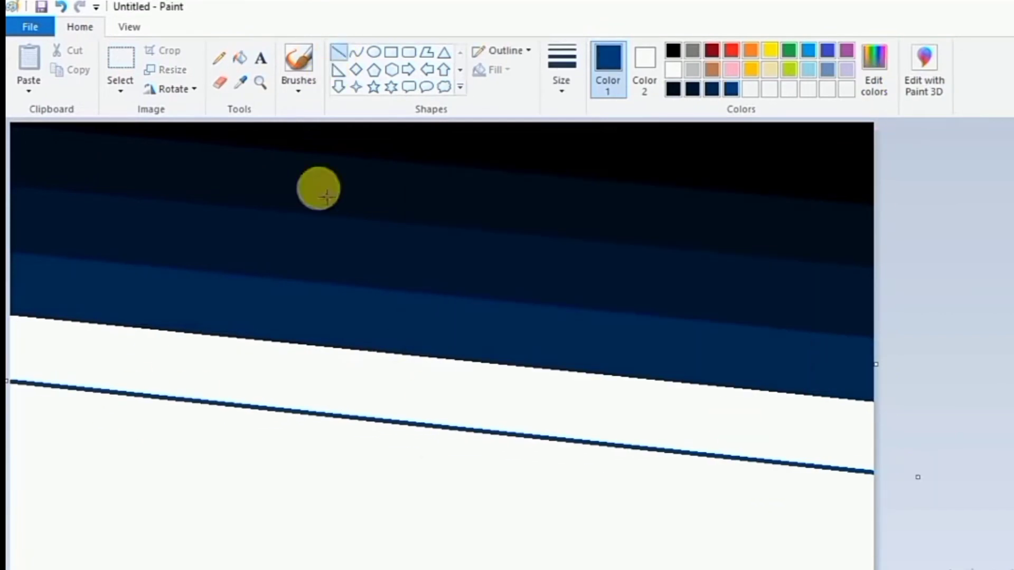
left_click(240, 59)
left_click(278, 370)
Step: Create the sixth diagonal band in a brighter blue, extending its line to the canvas's left edge before filling it
left_click(873, 58)
left_click_drag(803, 331, 800, 317)
left_click(441, 441)
left_click(338, 51)
mouse_move(18, 445)
left_mouse_down()
mouse_move(490, 557)
mouse_move(908, 549)
left_mouse_up()
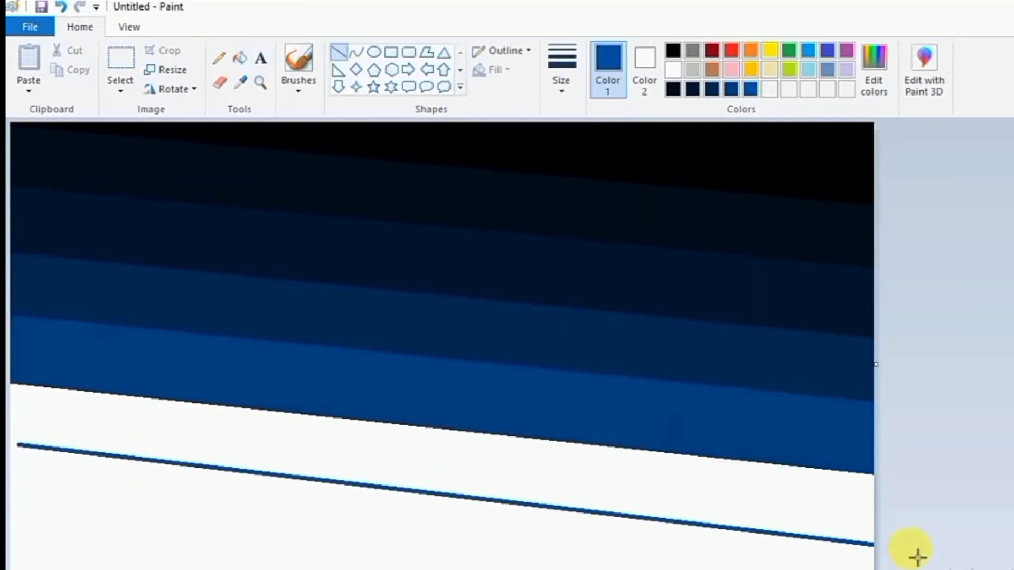
left_click_drag(18, 444, 9, 453)
left_click(240, 56)
left_click(227, 425)
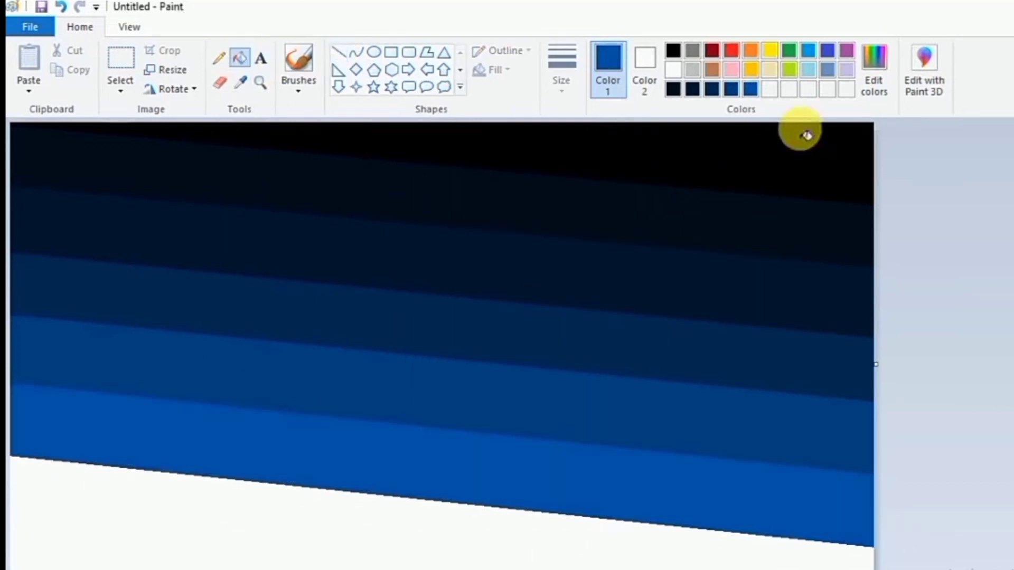
Step: Create the seventh band in a still brighter blue, closing its boundary line at the left edge before filling it
left_click(873, 58)
left_click_drag(797, 318, 792, 298)
left_click(441, 447)
left_click(338, 51)
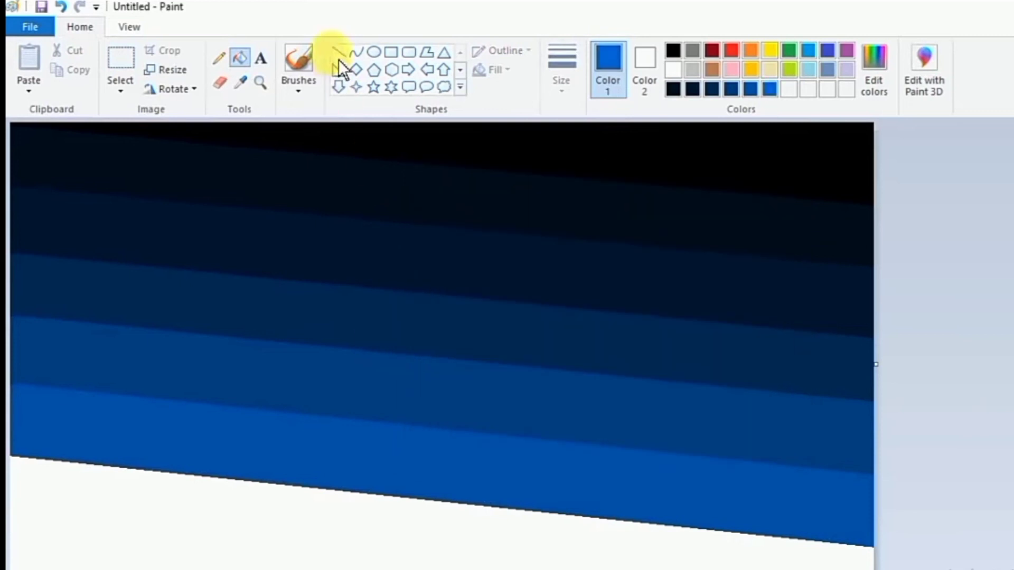
left_click_drag(27, 516, 596, 569)
mouse_move(26, 515)
left_mouse_down()
mouse_move(27, 525)
mouse_move(9, 513)
left_mouse_up()
left_click(240, 56)
left_click(170, 501)
Step: Mix the brightest blue of the series and fill the remaining white area at the bottom of the canvas
left_click(874, 58)
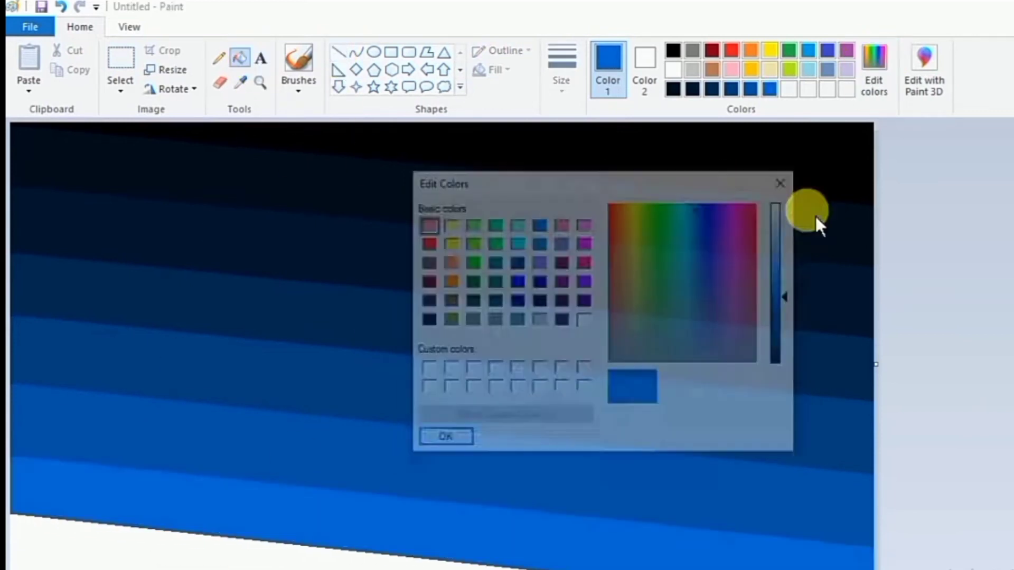
left_click(451, 444)
left_click(258, 568)
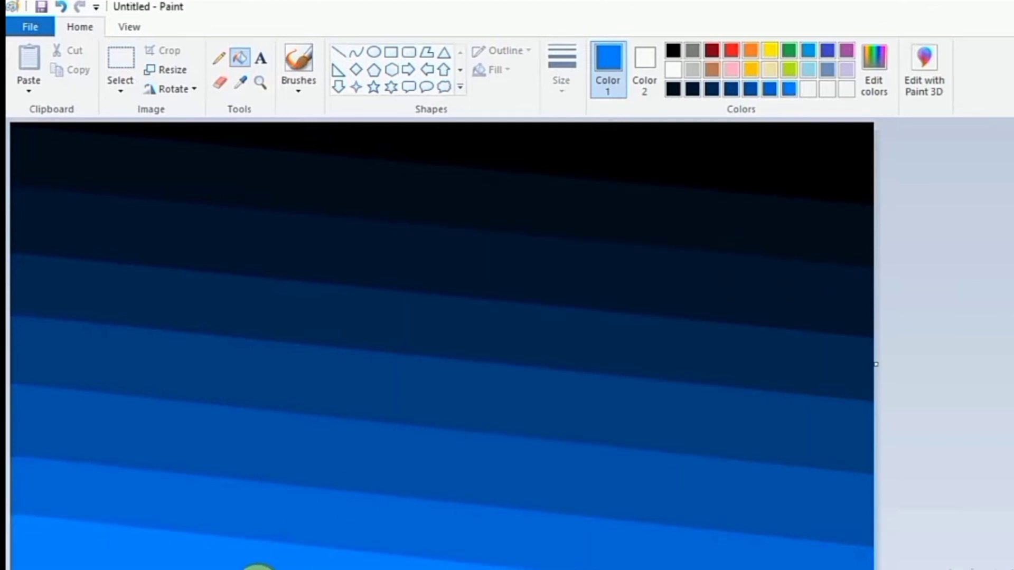
Step: Squash the whole image to a vertical size of 5 pixels without maintaining the aspect ratio
left_click(169, 77)
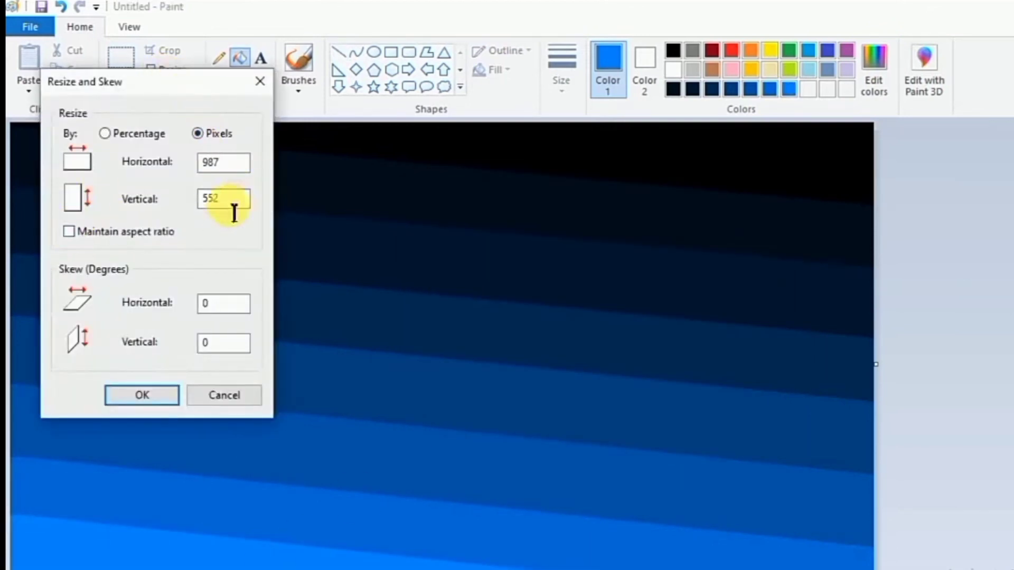
key("BackSpace")
key("BackSpace")
left_click(142, 395)
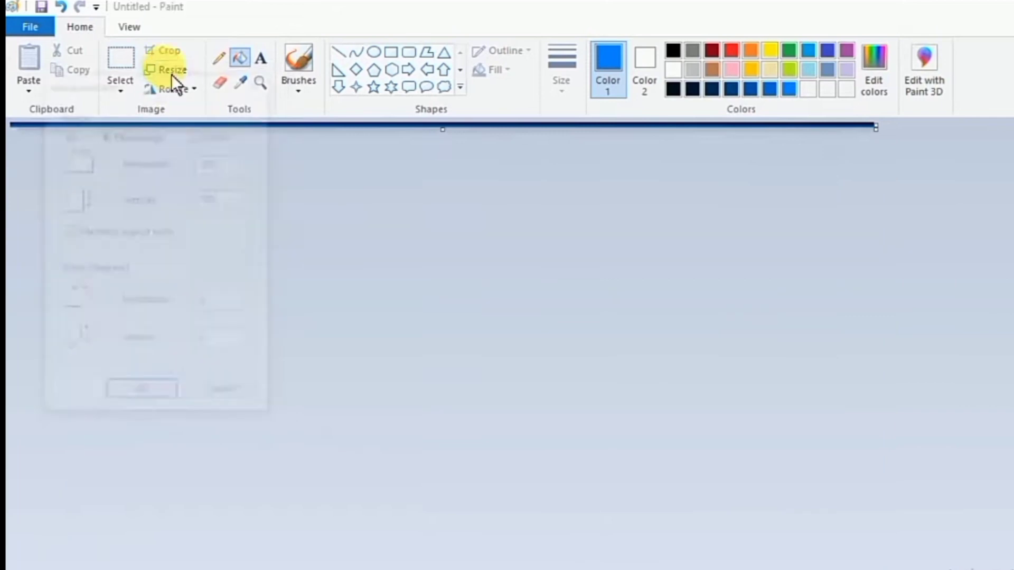
Step: Resize the squashed image back to a vertical size of 550 pixels with the aspect ratio unlocked
left_click(171, 74)
left_click(198, 135)
left_click(69, 231)
double_click(223, 199)
type("55")
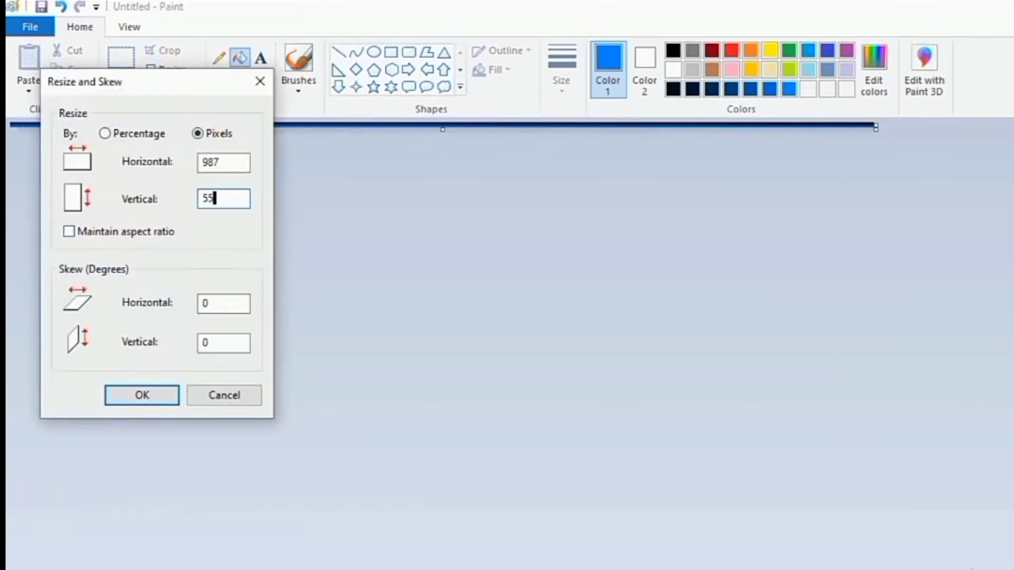
type("0")
left_click(142, 395)
Step: Select the entire gradient image and compress its height, leaving a white strip below for the water
key("ctrl+a")
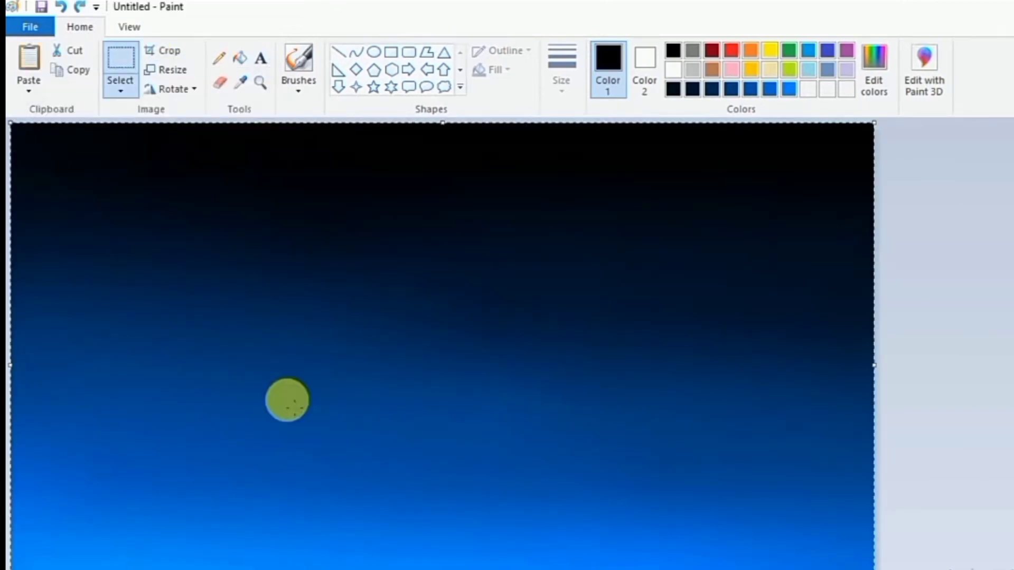
key("Escape")
left_click(124, 92)
left_click(138, 185)
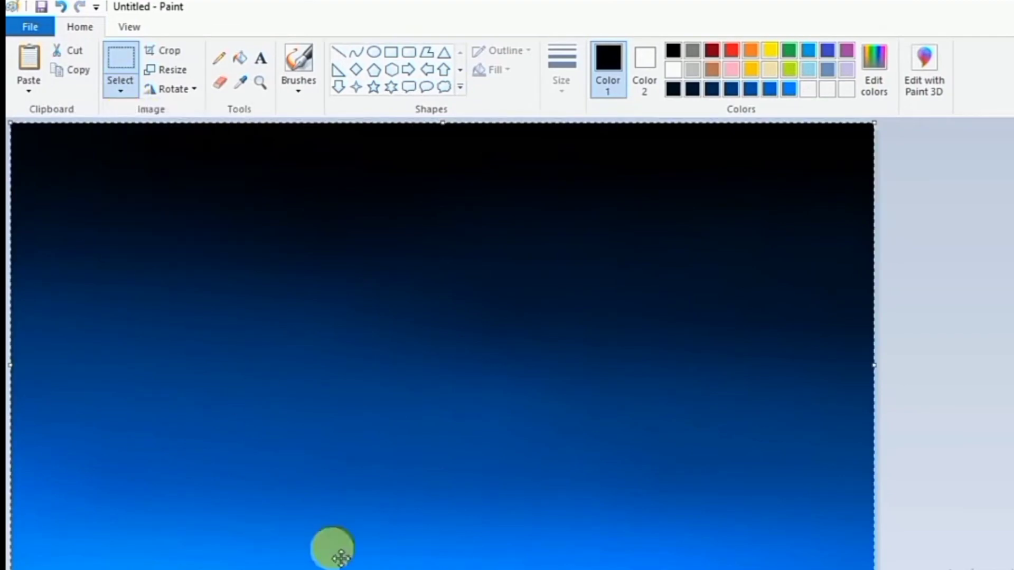
left_click_drag(443, 568, 443, 459)
left_click(415, 521)
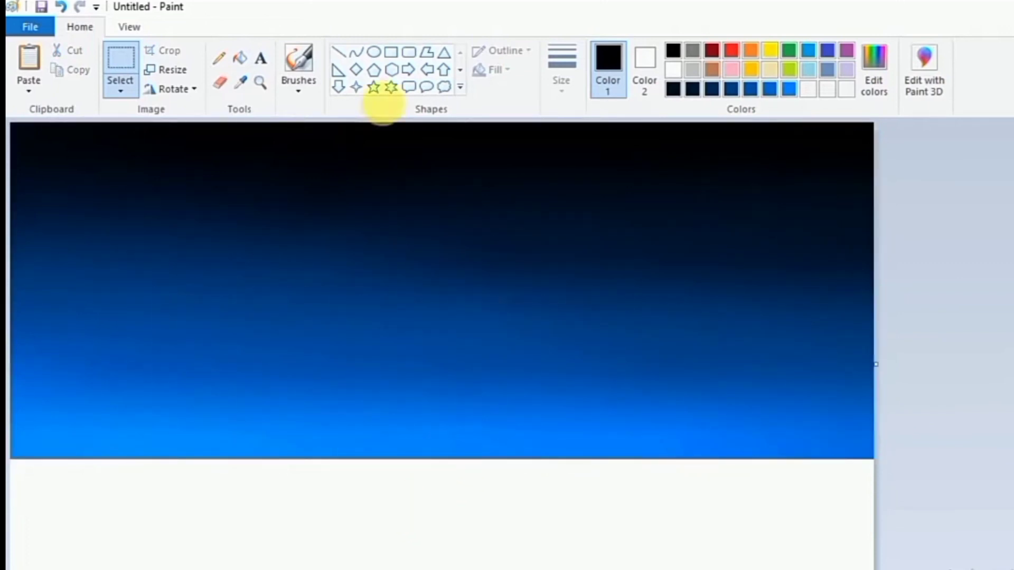
Step: Draw a solid white circle as the moon in the lower middle of the sky
left_click(373, 52)
mouse_move(353, 340)
left_mouse_down()
mouse_move(464, 445)
mouse_move(427, 413)
mouse_move(441, 328)
mouse_move(502, 398)
mouse_move(530, 408)
mouse_move(442, 360)
mouse_move(449, 336)
left_mouse_up()
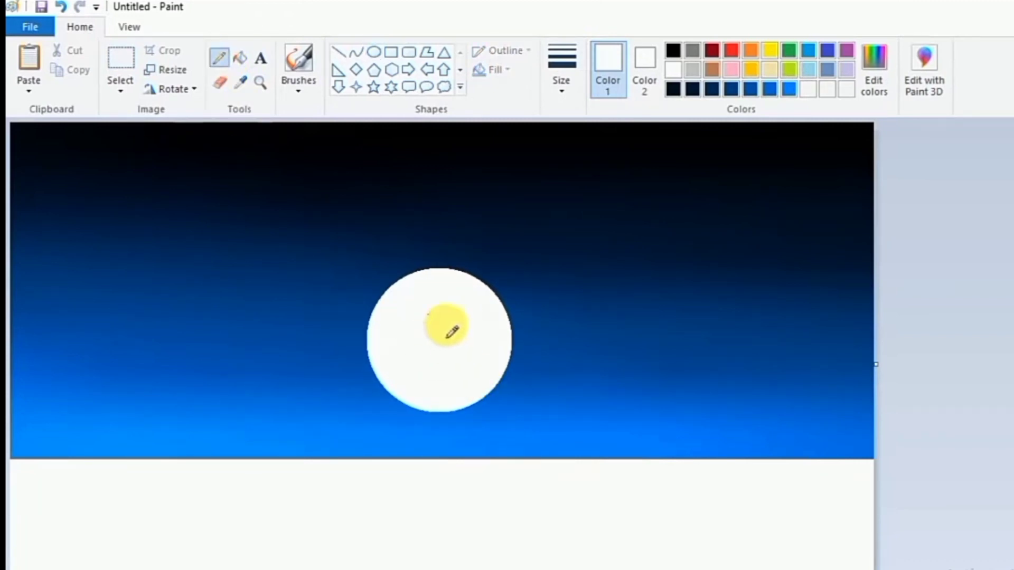
Step: Paste a copy of the sky gradient and squash it into the strip below the horizon as water
left_click(33, 63)
mouse_move(443, 123)
left_mouse_down()
mouse_move(478, 389)
mouse_move(446, 407)
mouse_move(442, 469)
left_mouse_up()
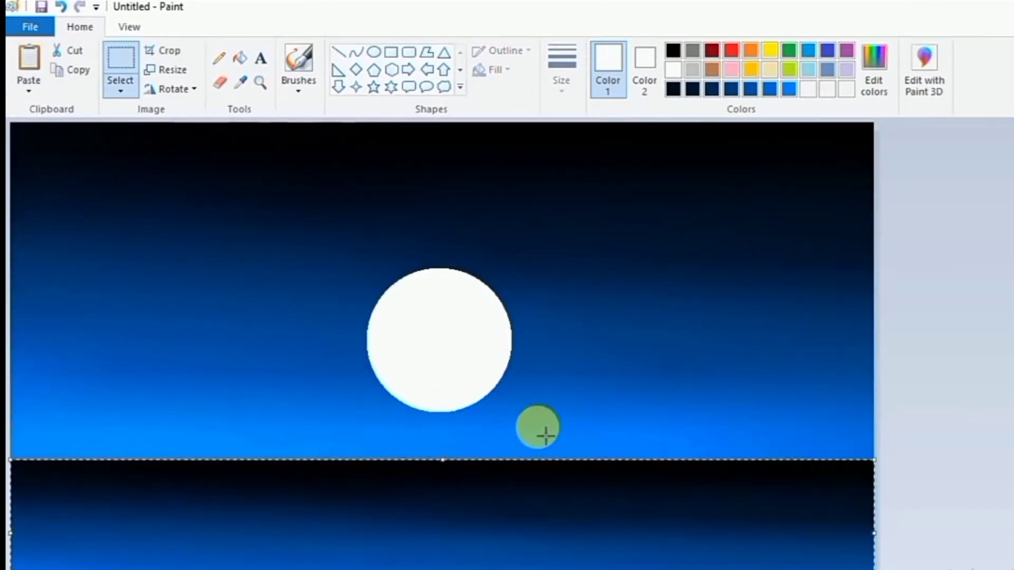
left_click(516, 423)
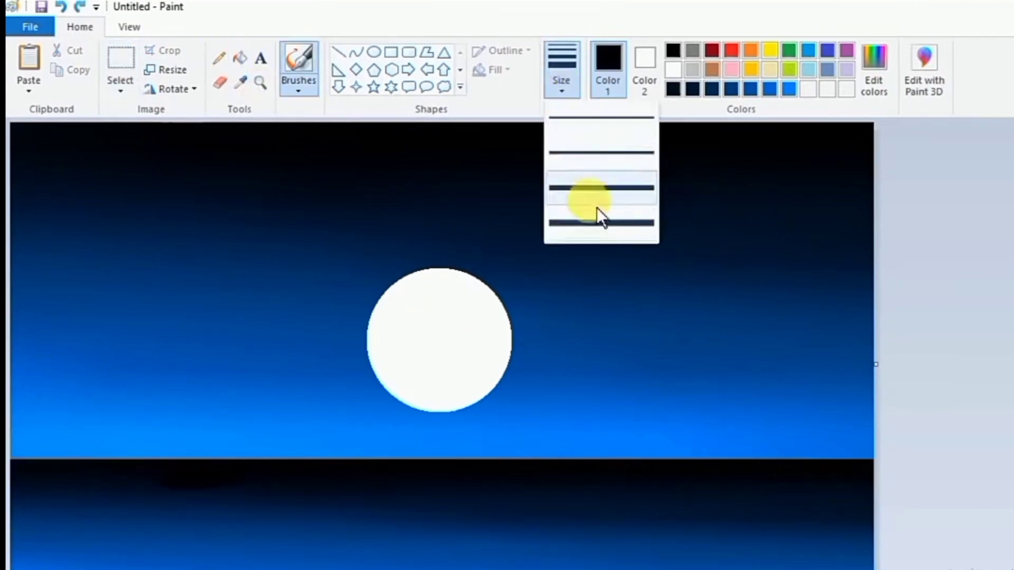
Step: Paint black mountain ridge outlines along the horizon with a thick brush, with one peak overlapping the moon's lower edge
left_click(596, 210)
mouse_move(438, 394)
left_mouse_down()
mouse_move(228, 462)
mouse_move(466, 410)
mouse_move(595, 450)
mouse_move(639, 427)
mouse_move(806, 430)
mouse_move(874, 452)
left_mouse_up()
mouse_move(12, 379)
left_mouse_down()
mouse_move(81, 424)
mouse_move(254, 457)
left_mouse_up()
Step: Paint the right, centre and left mountains solid black down to the horizon
left_click(561, 79)
left_click(584, 190)
mouse_move(699, 422)
left_mouse_down()
mouse_move(602, 442)
mouse_move(794, 443)
mouse_move(823, 448)
mouse_move(822, 459)
mouse_move(699, 442)
mouse_move(693, 418)
mouse_move(783, 434)
mouse_move(768, 432)
left_mouse_up()
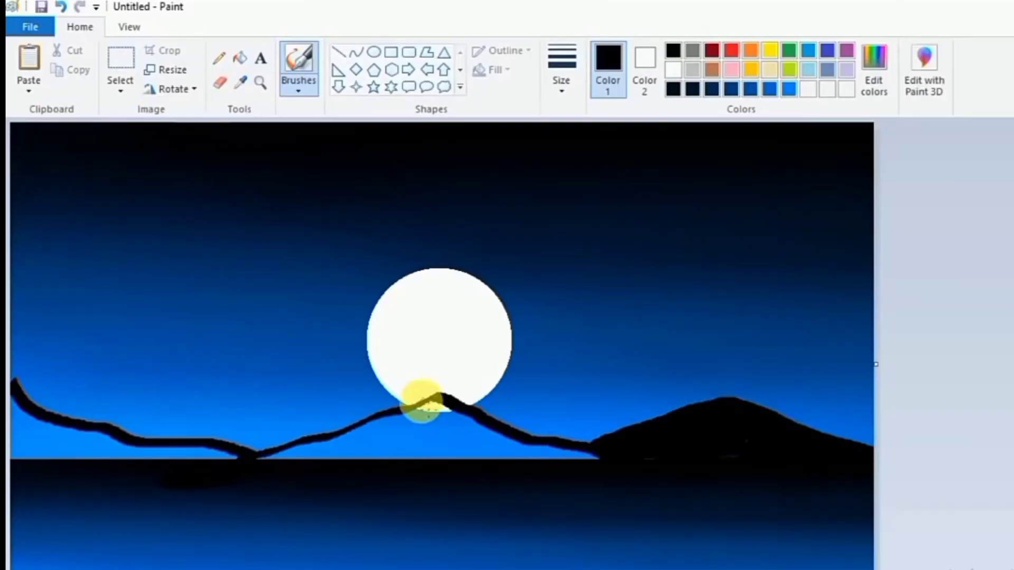
mouse_move(421, 403)
left_mouse_down()
mouse_move(510, 440)
mouse_move(406, 412)
mouse_move(324, 447)
mouse_move(369, 455)
mouse_move(398, 443)
mouse_move(332, 444)
mouse_move(400, 415)
mouse_move(383, 430)
mouse_move(480, 453)
mouse_move(464, 457)
mouse_move(607, 460)
mouse_move(302, 475)
mouse_move(294, 456)
mouse_move(257, 451)
mouse_move(315, 448)
left_mouse_up()
mouse_move(57, 426)
left_mouse_down()
mouse_move(16, 428)
mouse_move(31, 452)
mouse_move(53, 433)
mouse_move(44, 431)
mouse_move(126, 452)
mouse_move(103, 437)
mouse_move(110, 463)
mouse_move(162, 456)
mouse_move(136, 447)
mouse_move(238, 460)
left_mouse_up()
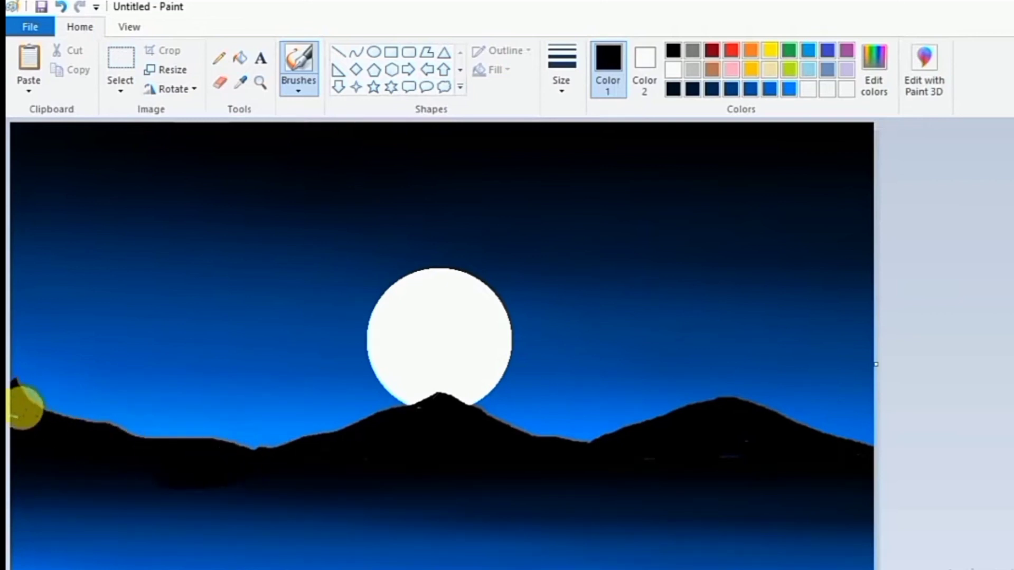
Step: Add small black peaks and bumps to the ridge line, including a rising slope at the right edge
mouse_move(27, 393)
left_mouse_down()
mouse_move(61, 414)
mouse_move(49, 390)
mouse_move(110, 436)
mouse_move(52, 388)
mouse_move(150, 448)
mouse_move(79, 414)
mouse_move(210, 460)
mouse_move(111, 432)
mouse_move(296, 458)
mouse_move(411, 408)
mouse_move(479, 441)
mouse_move(560, 453)
mouse_move(647, 416)
mouse_move(599, 437)
mouse_move(619, 429)
left_mouse_up()
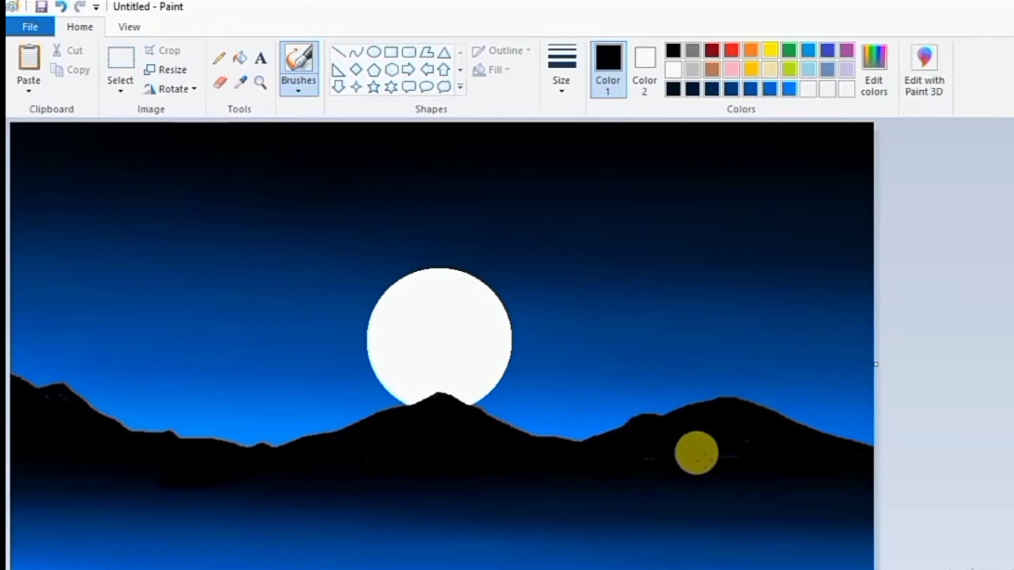
mouse_move(845, 440)
left_mouse_down()
mouse_move(881, 430)
mouse_move(814, 460)
mouse_move(878, 438)
mouse_move(817, 447)
mouse_move(872, 428)
left_mouse_up()
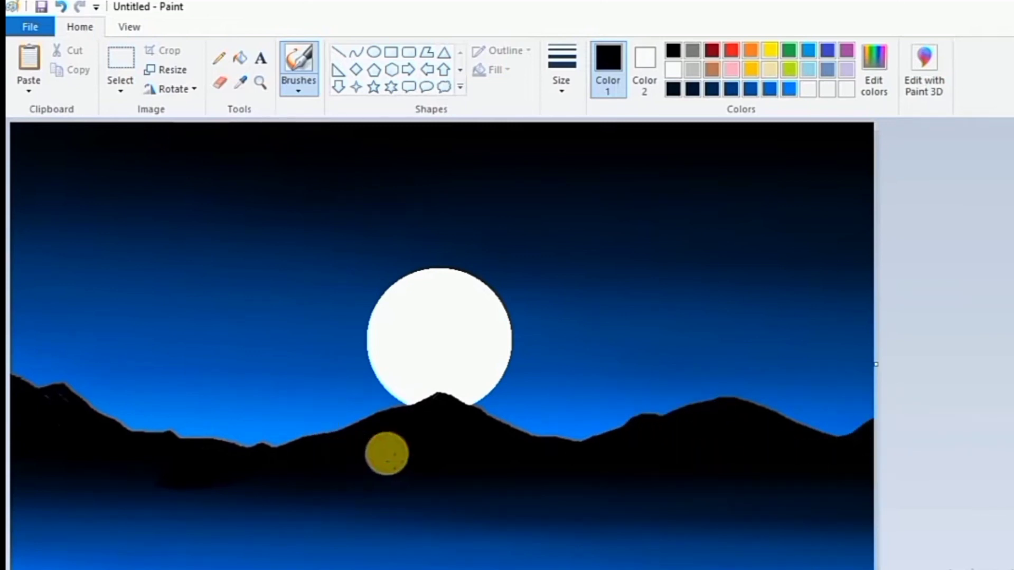
Step: Switch to the standard brush and set the colour to dark grey RGB 31, 31, 31 for mountain texture
left_click(298, 89)
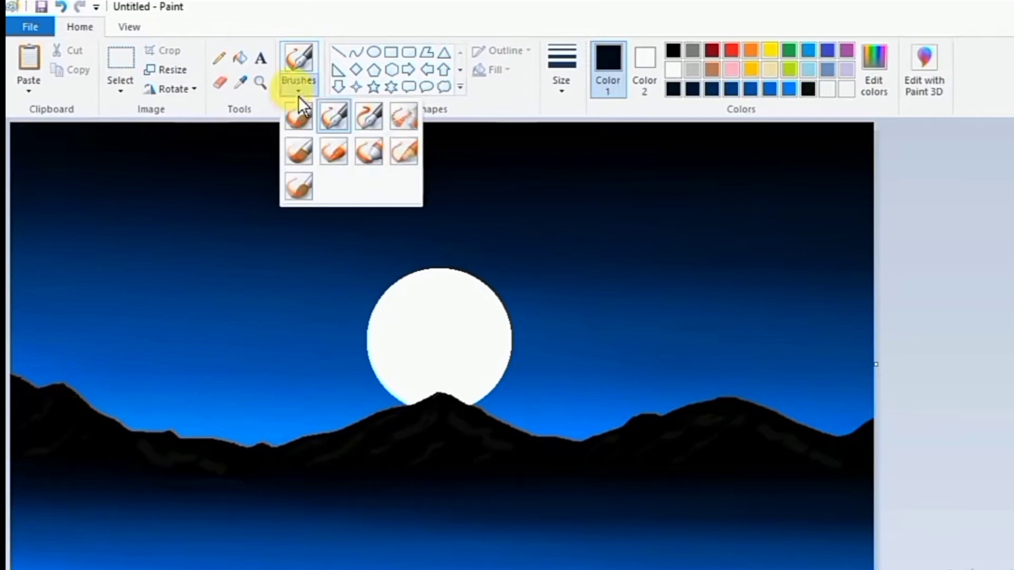
left_click(299, 113)
left_click(877, 62)
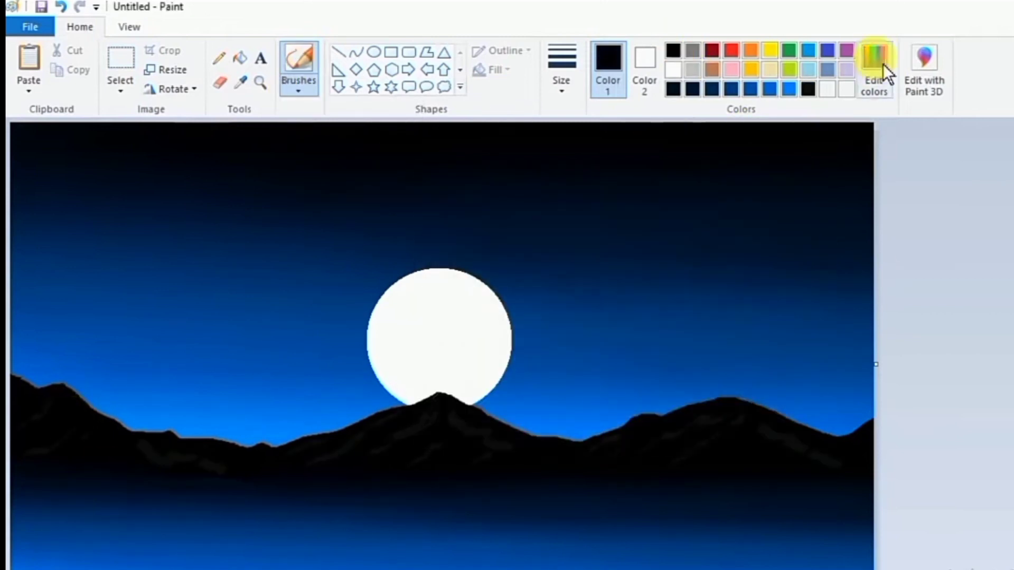
left_click(883, 64)
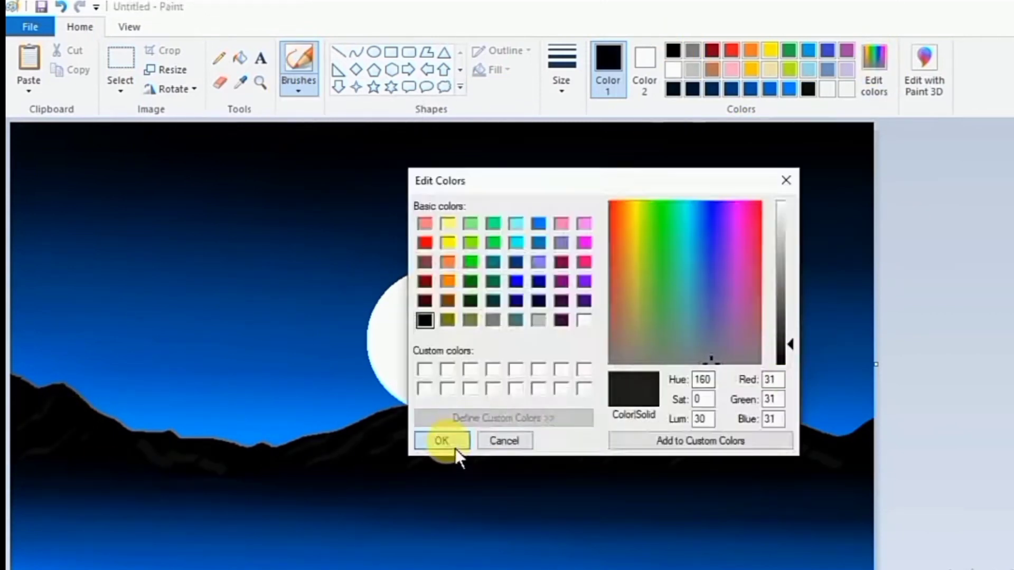
left_click(446, 439)
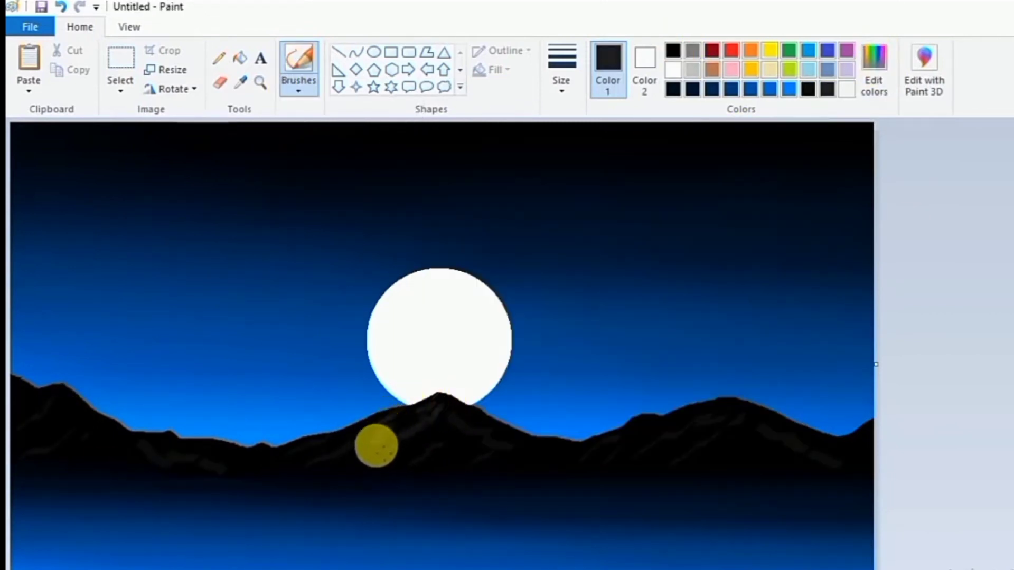
Step: Lighten the grey, choose a thinner brush, and paint rocky highlight strokes on the centre mountain
left_click(874, 64)
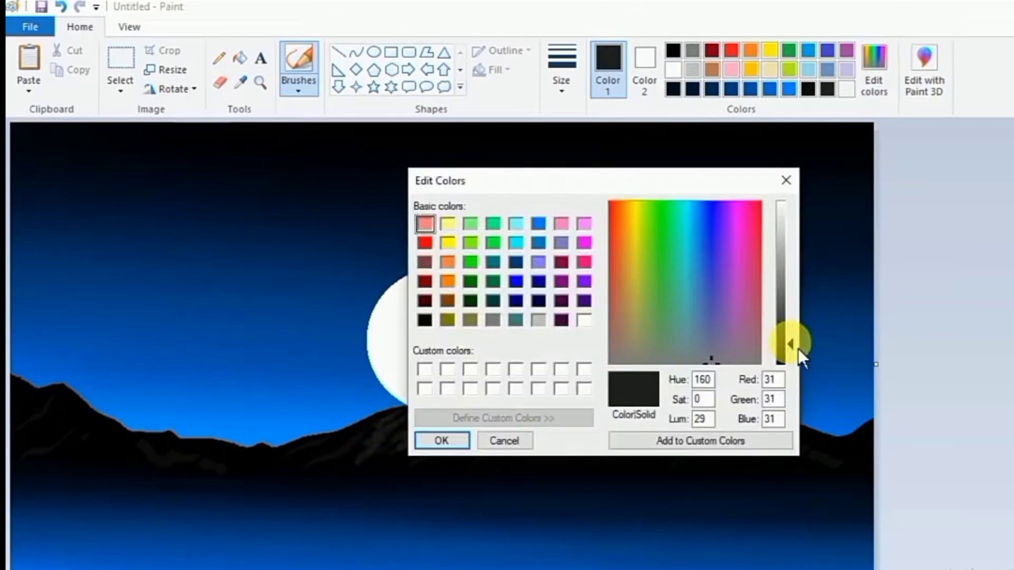
left_click_drag(794, 346, 795, 331)
left_click(442, 441)
left_click(561, 79)
left_click(600, 151)
mouse_move(403, 448)
left_mouse_down()
mouse_move(353, 464)
mouse_move(429, 407)
mouse_move(342, 450)
mouse_move(445, 405)
left_mouse_up()
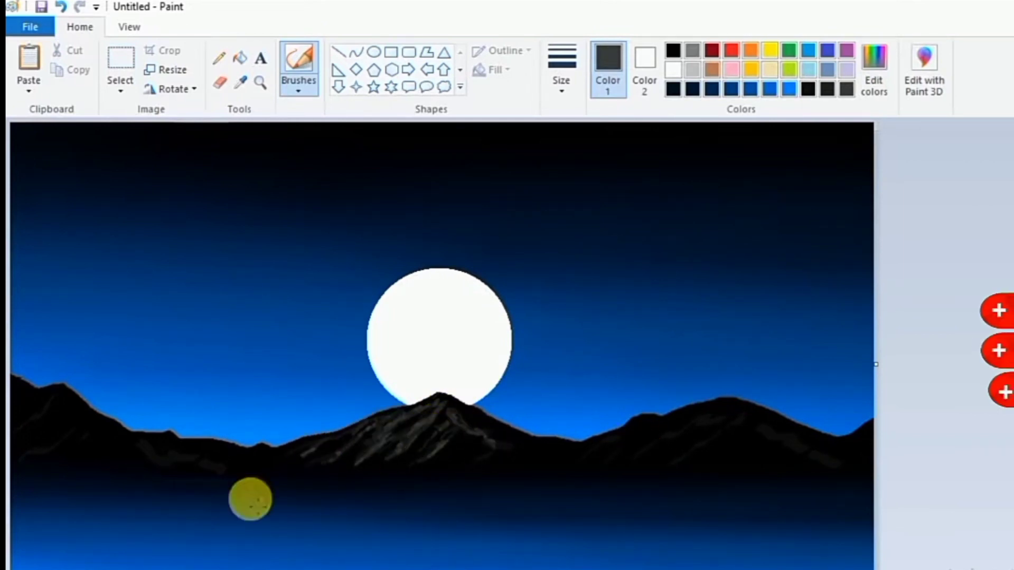
Step: Paint matching grey rock highlights on the right mountains and along the left ridge
mouse_move(701, 420)
left_mouse_down()
mouse_move(717, 402)
mouse_move(709, 435)
mouse_move(720, 429)
mouse_move(661, 429)
mouse_move(594, 450)
mouse_move(640, 421)
mouse_move(748, 420)
mouse_move(749, 431)
mouse_move(768, 418)
left_mouse_up()
mouse_move(74, 388)
left_mouse_down()
mouse_move(45, 410)
mouse_move(68, 437)
mouse_move(102, 450)
mouse_move(16, 511)
left_mouse_up()
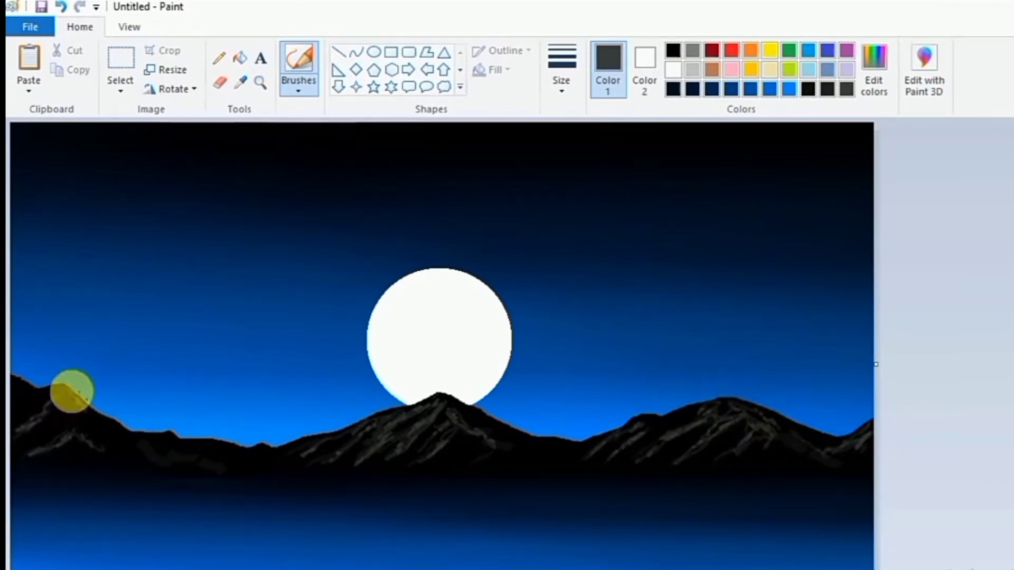
mouse_move(70, 391)
left_mouse_down()
mouse_move(142, 447)
mouse_move(217, 451)
left_mouse_up()
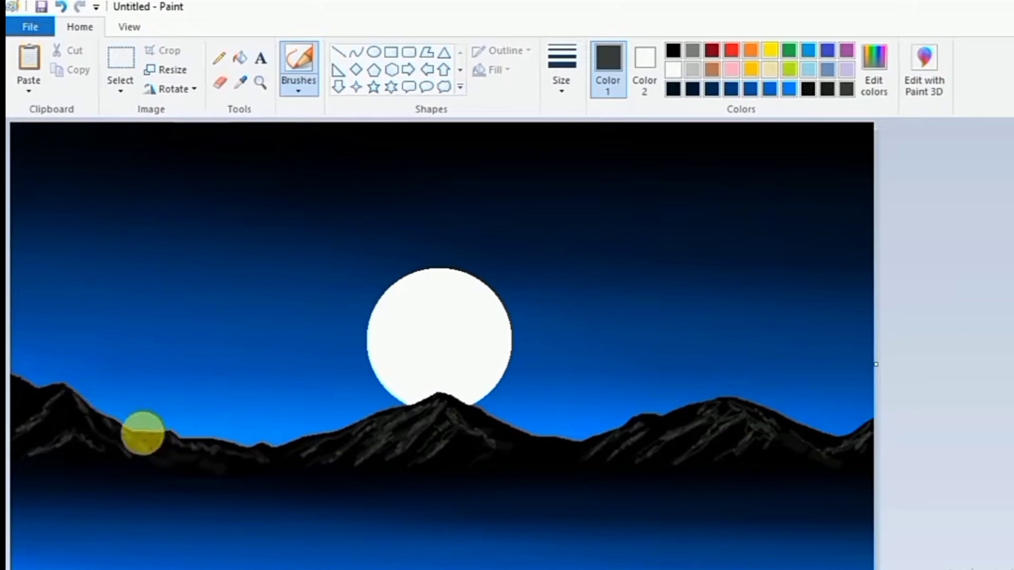
Step: Choose a thicker brush size and darken the grey to RGB 37, 37, 37 for softer mountain shading
left_click(561, 71)
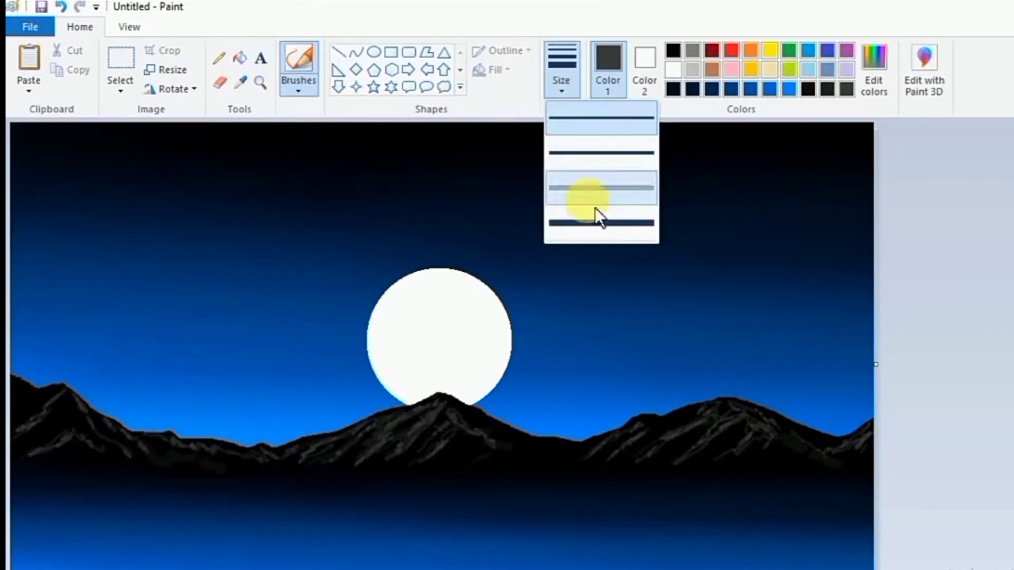
left_click(594, 204)
left_click(873, 71)
left_click(791, 332)
left_click(443, 438)
left_click(873, 71)
left_click(790, 342)
left_click(443, 439)
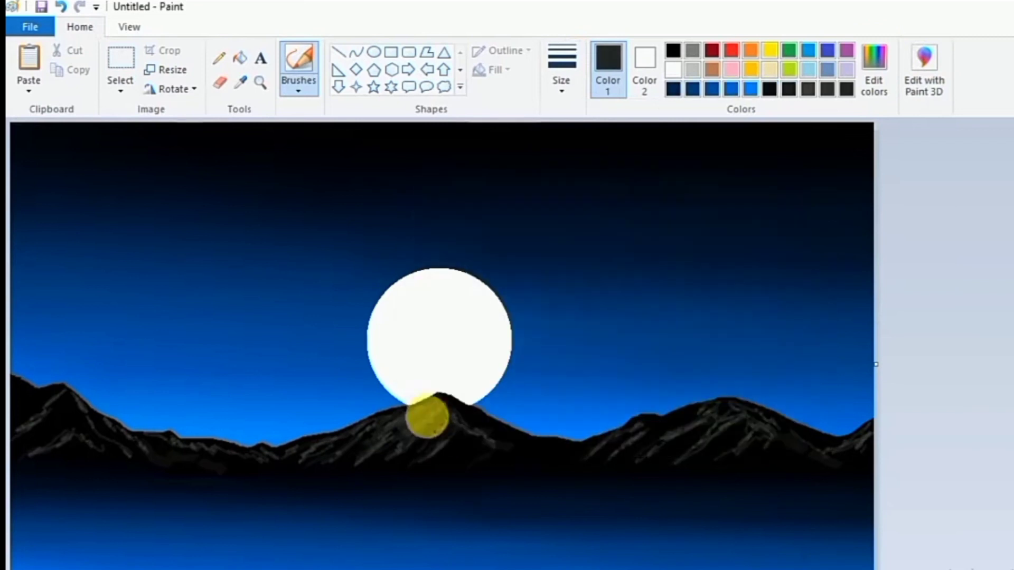
Step: Paint dark grey shading between the rock highlights across the centre, right and left mountains
left_click_drag(425, 419, 357, 430)
left_click(676, 442)
mouse_move(686, 422)
left_mouse_down()
mouse_move(702, 443)
mouse_move(683, 461)
mouse_move(719, 437)
mouse_move(723, 414)
mouse_move(727, 460)
mouse_move(739, 430)
mouse_move(764, 444)
mouse_move(762, 417)
mouse_move(853, 457)
left_mouse_up()
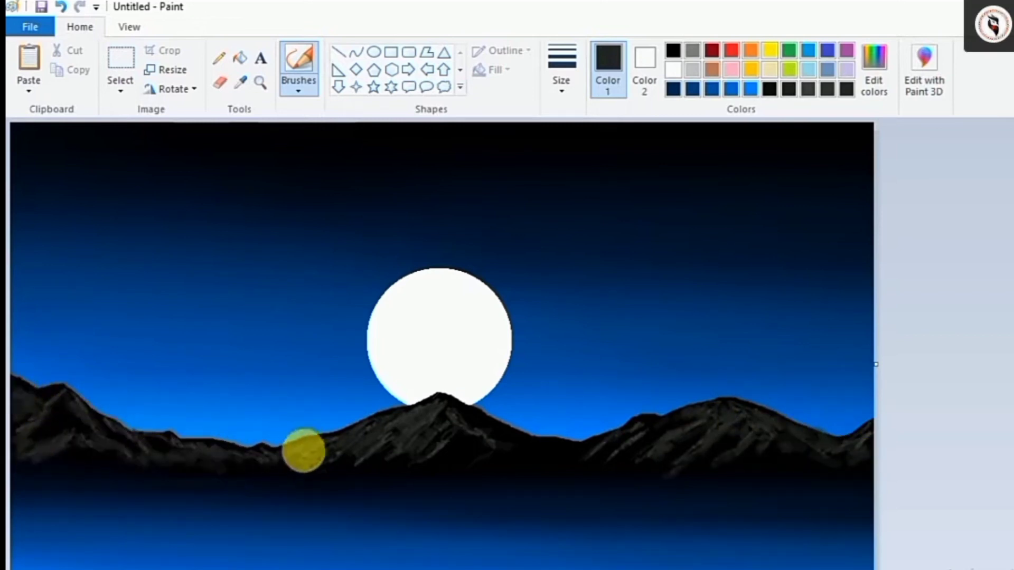
mouse_move(443, 415)
left_mouse_down()
mouse_move(457, 448)
mouse_move(501, 459)
left_mouse_up()
Step: Darken the grey further and paint it over the mountain bases and along the shoreline
left_click(873, 76)
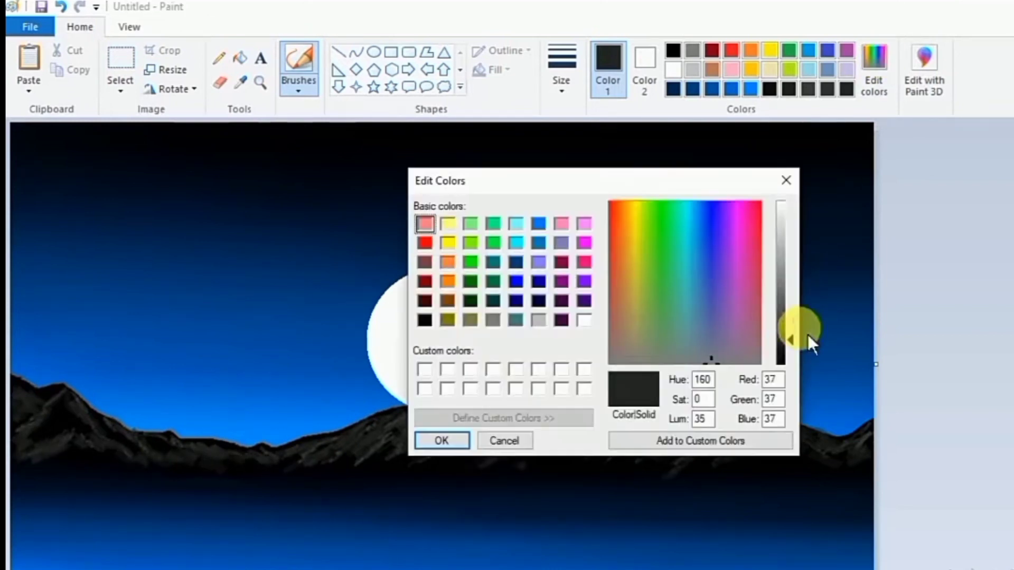
left_click_drag(794, 339, 795, 352)
left_click(443, 441)
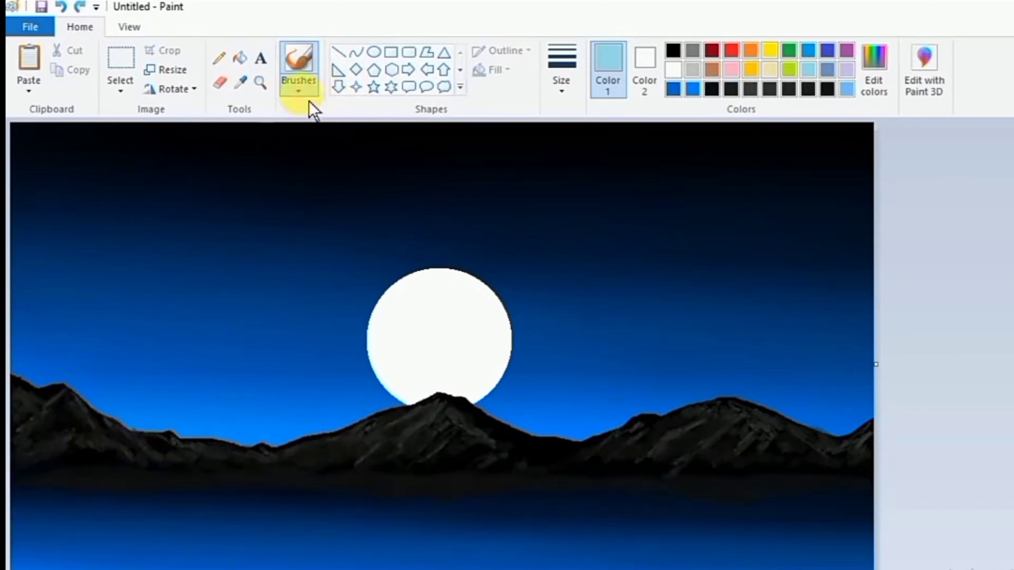
Step: Paint a jagged pale blue moon reflection on the water below the centre peak, widening it with fine Pencil strokes
left_click(309, 93)
left_click(405, 113)
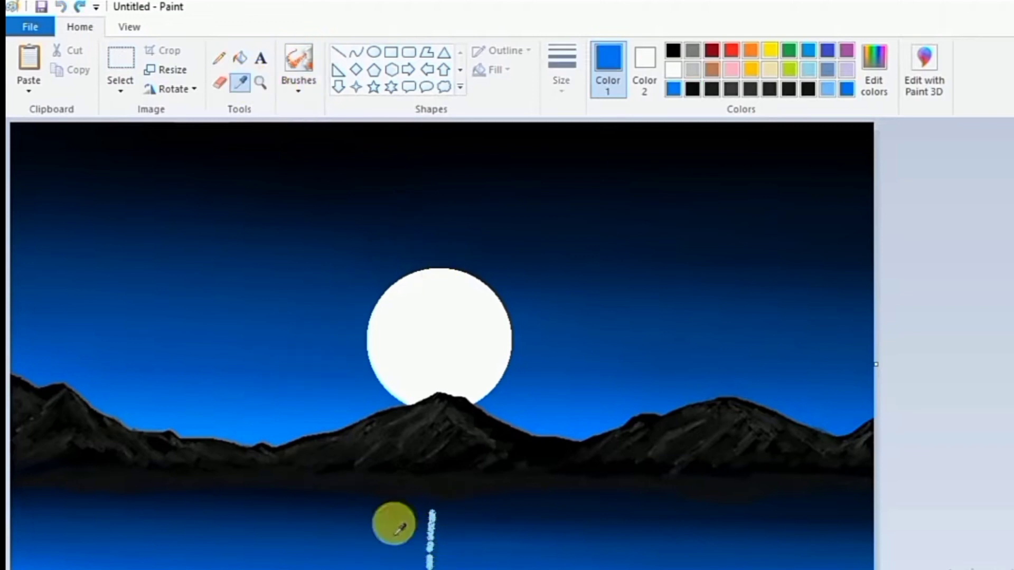
left_click(430, 528)
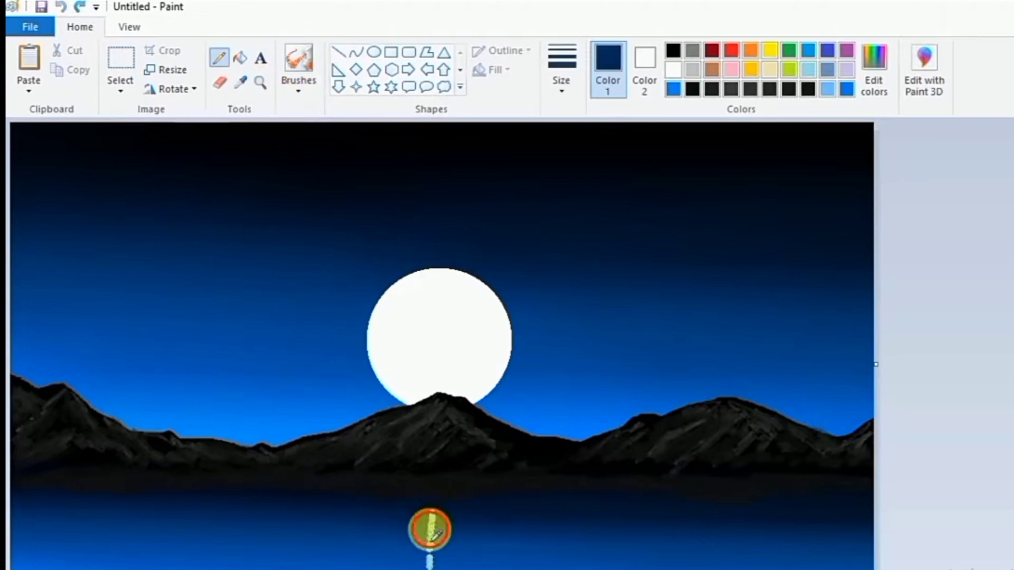
left_click(241, 81)
left_click(433, 536)
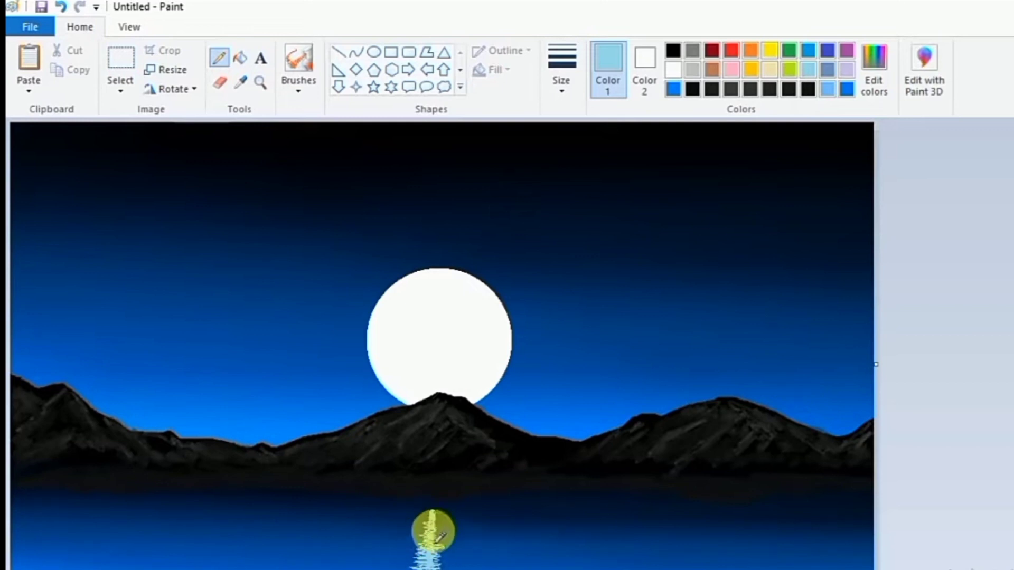
left_click_drag(437, 515, 440, 532)
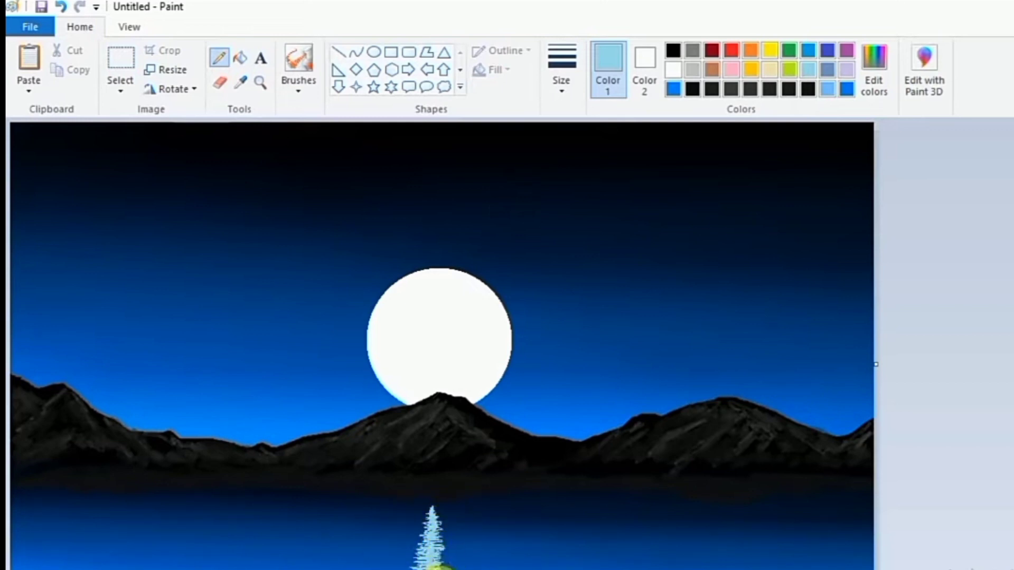
Step: Draw a spiky black bush in the water's lower-right corner with the Pencil, adding thicker strokes and slightly lighter ones
left_click(672, 50)
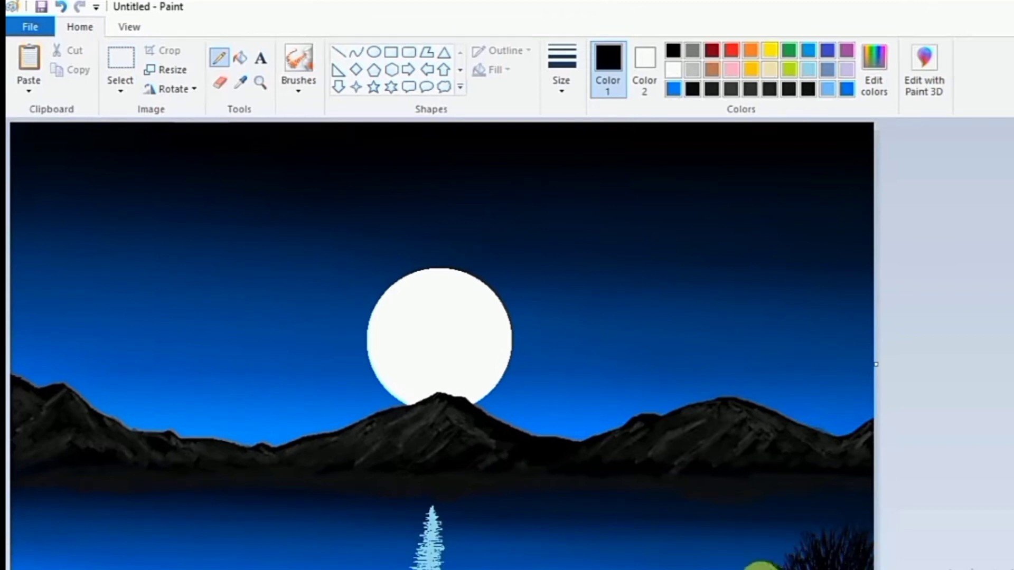
left_click(561, 69)
left_click(572, 158)
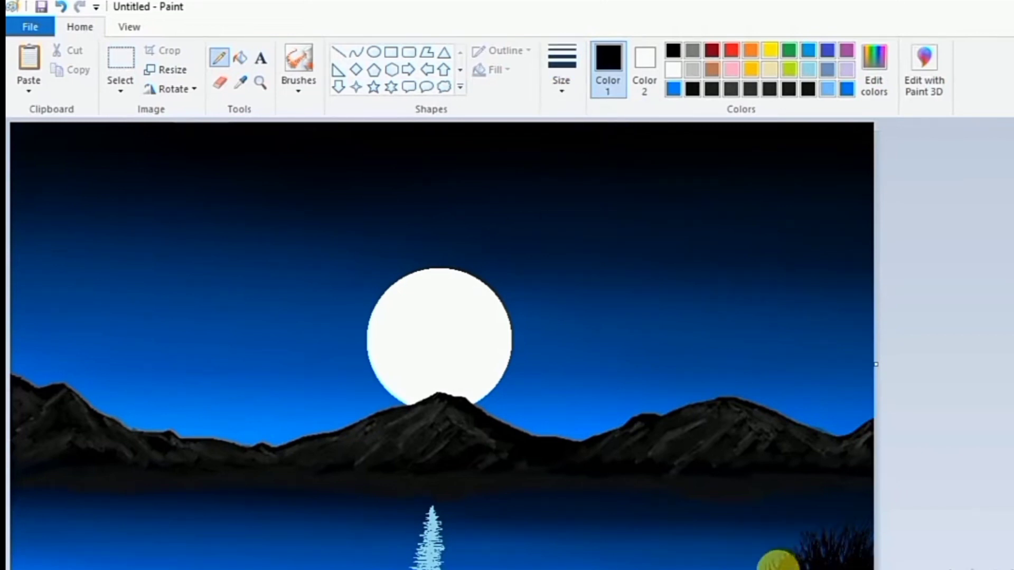
left_click(873, 71)
left_click(788, 352)
left_click(442, 440)
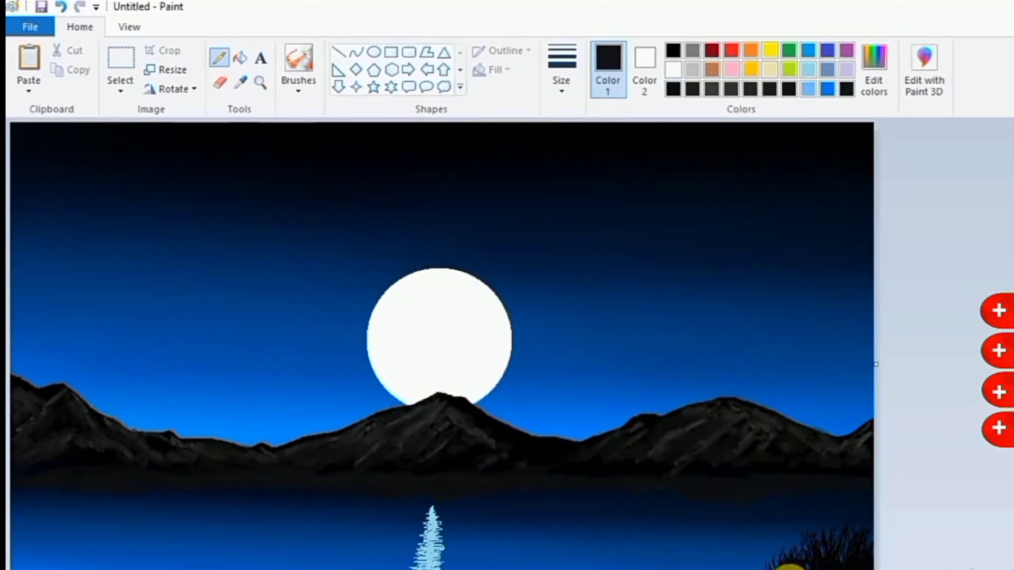
Step: Set the colour to white, try a star dot with the standard brush in the sky, and undo it
left_click(673, 69)
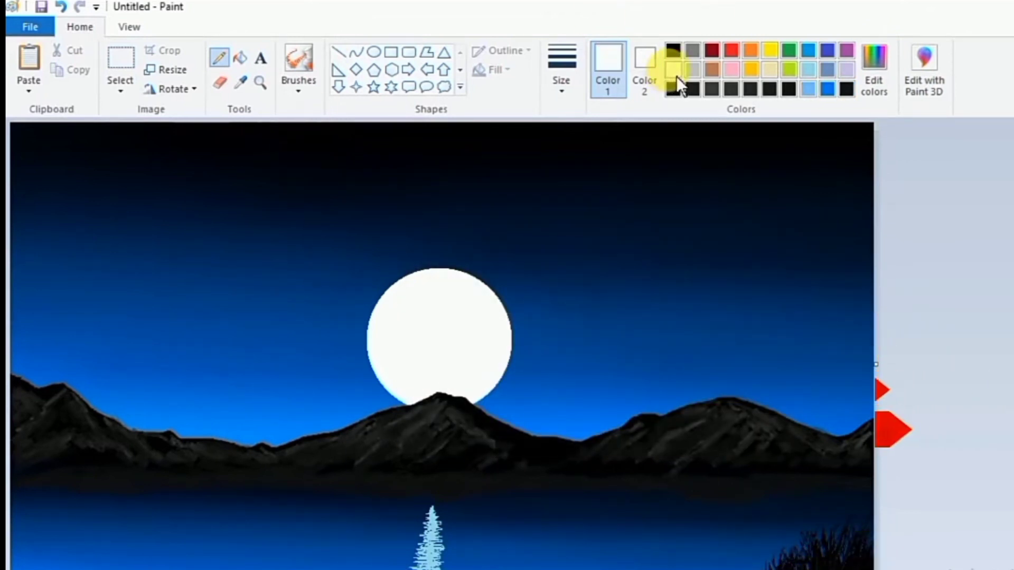
left_click(301, 87)
left_click(301, 118)
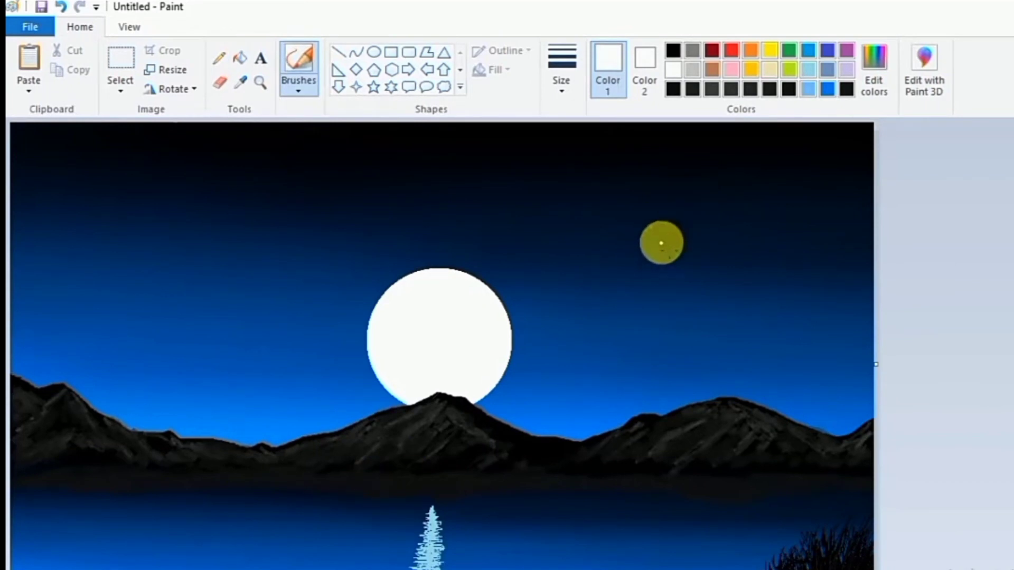
left_click(561, 82)
key("ctrl+z")
Step: Dot small white stars with the Pencil across the sky above and to the right of the moon
left_click(219, 58)
left_click(630, 202)
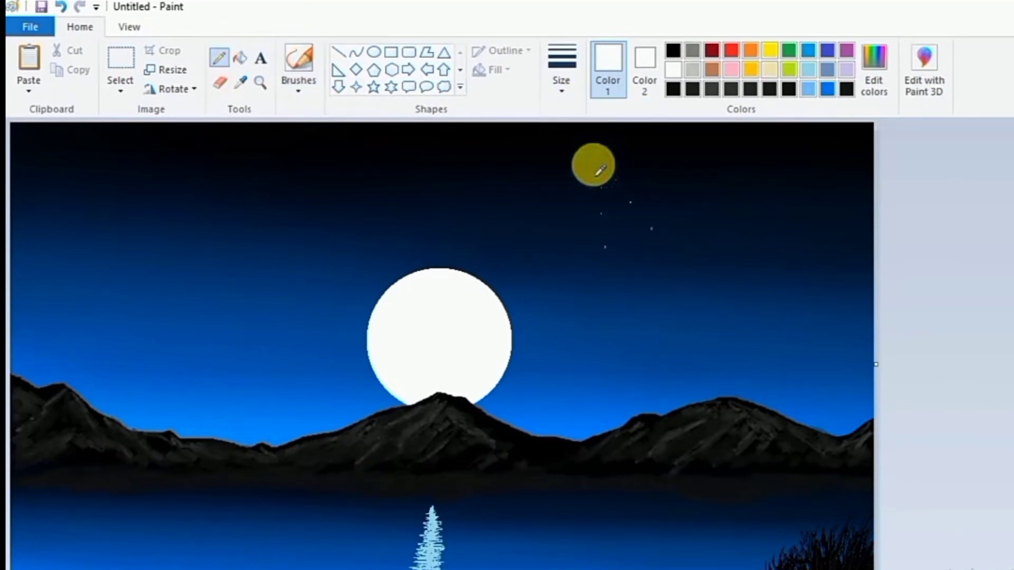
left_click(503, 183)
left_click(547, 263)
left_click(509, 298)
left_click(701, 180)
left_click(676, 202)
left_click(794, 173)
left_click(733, 171)
left_click(798, 301)
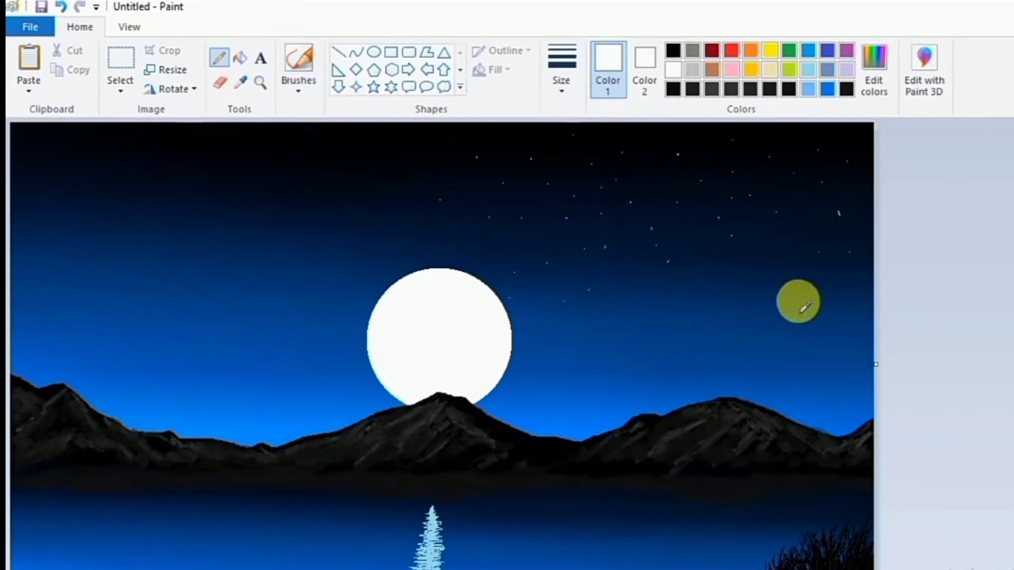
left_click(606, 333)
Step: Scatter small white stars over the sky on the left and fill gaps around the moon
left_click(380, 232)
left_click(336, 168)
left_click(177, 206)
left_click(133, 163)
left_click(98, 200)
left_click(149, 245)
left_click(270, 197)
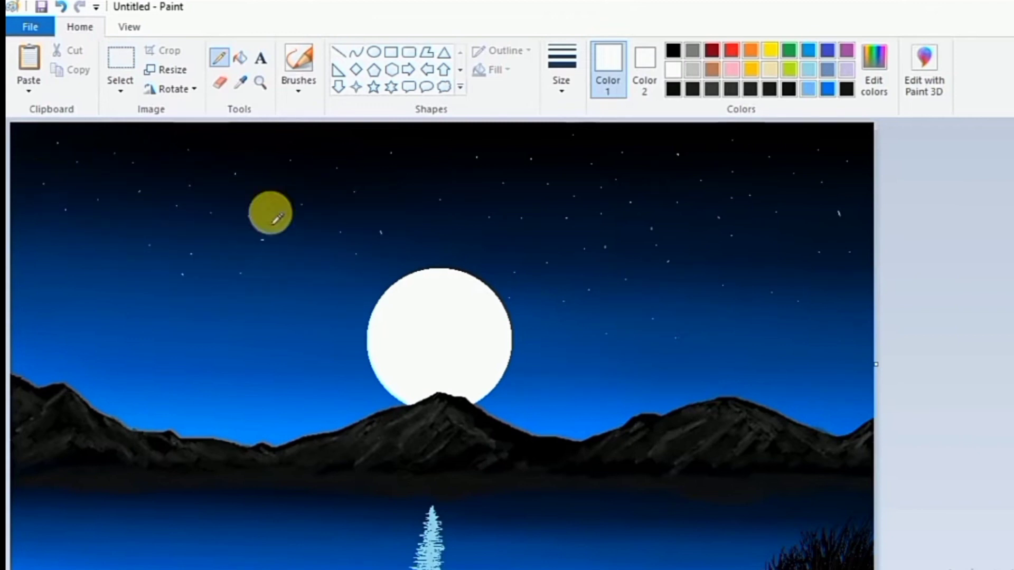
left_click(106, 236)
left_click(121, 333)
left_click(289, 266)
left_click(422, 174)
left_click(547, 353)
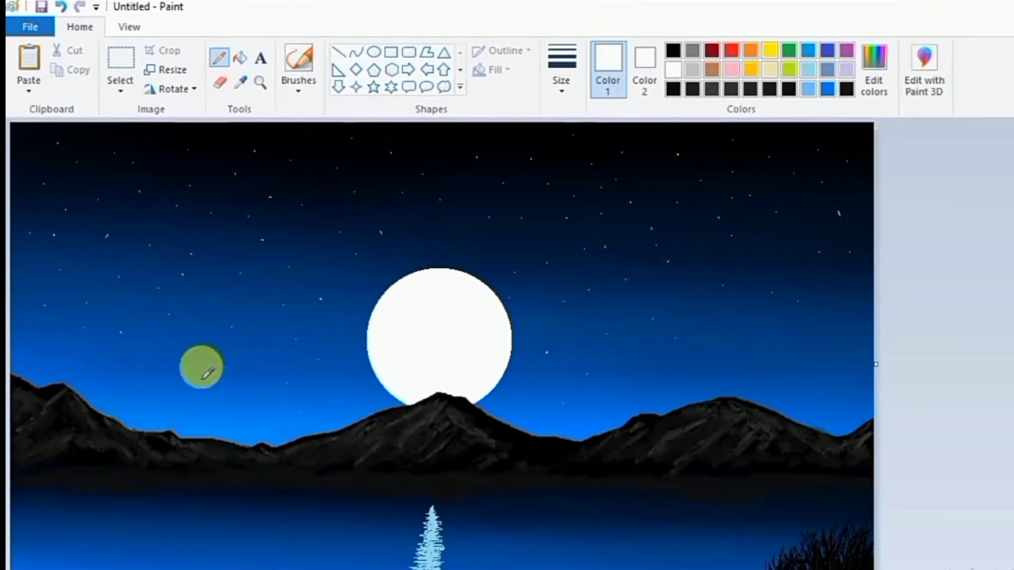
Step: Dot small white star reflections across the water on both sides of the moon's reflection
left_click(311, 517)
left_click(286, 506)
left_click(263, 497)
left_click(189, 510)
left_click(94, 504)
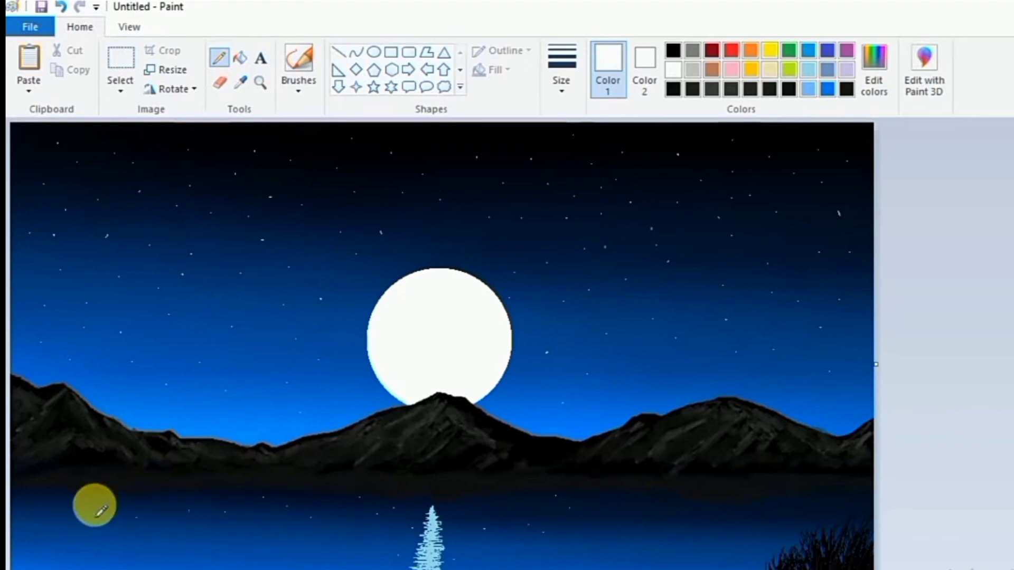
left_click(41, 496)
left_click(66, 537)
left_click(154, 540)
left_click(668, 507)
left_click(694, 513)
left_click(762, 521)
left_click(777, 534)
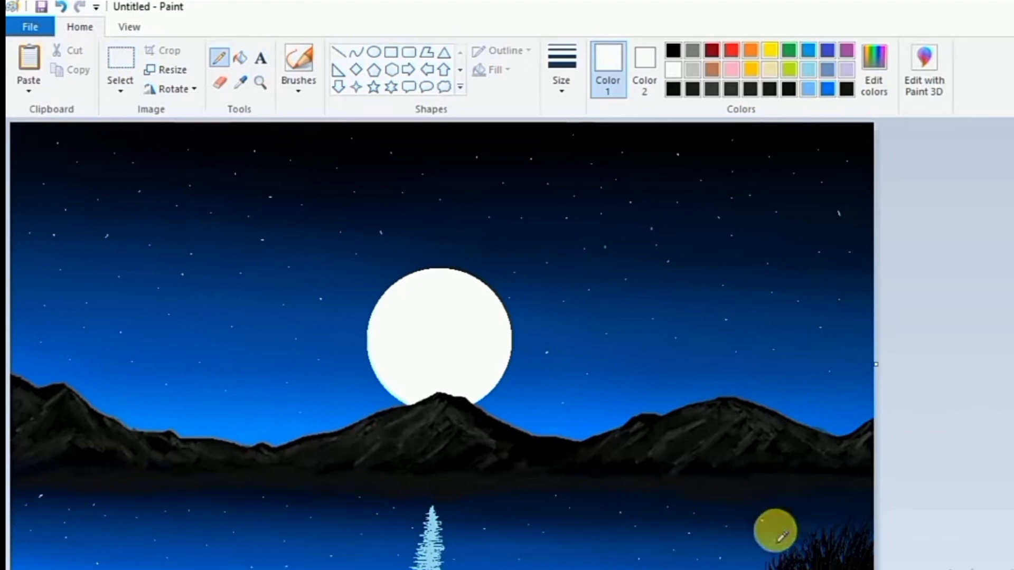
left_click(848, 510)
Step: Choose a thicker Pencil size and add slightly larger white stars to the upper-right sky
left_click(561, 71)
left_click(602, 153)
left_click(629, 147)
left_click(697, 142)
left_click(782, 145)
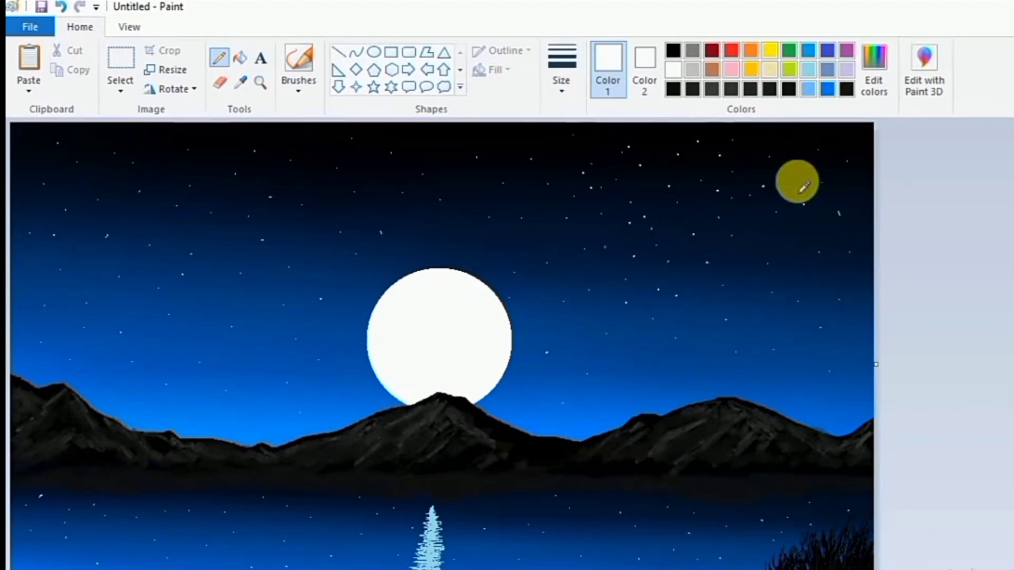
Step: Add larger white stars across the upper-middle and left sky, down towards the left ridge
left_click(444, 144)
left_click(316, 182)
left_click(242, 196)
left_click(143, 146)
left_click(29, 209)
left_click(108, 177)
left_click(134, 223)
left_click(187, 230)
left_click(216, 271)
left_click(210, 296)
left_click(237, 310)
left_click(278, 328)
left_click(263, 351)
left_click(237, 336)
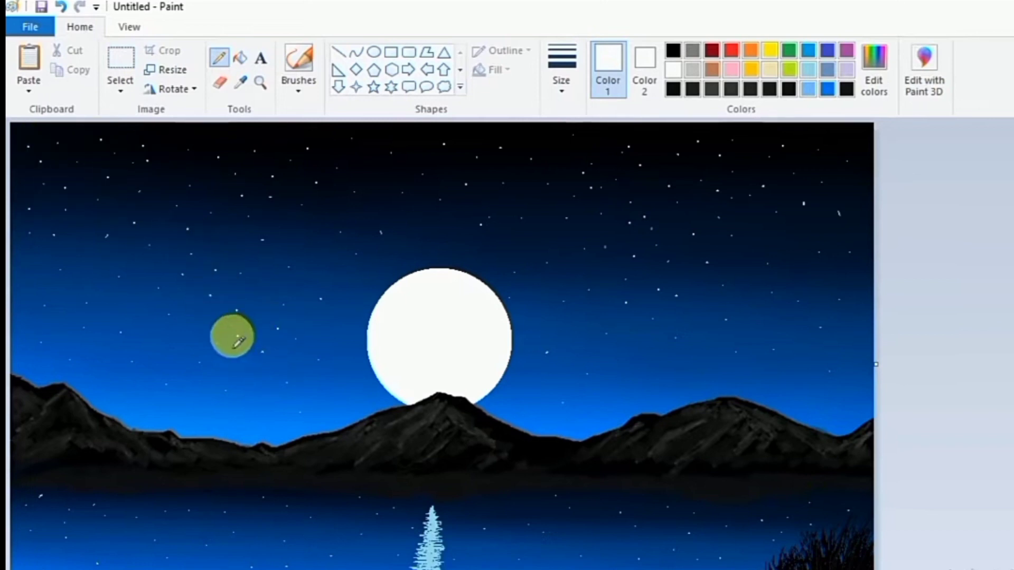
Step: Place larger white stars in the sky above the right mountains and up to the right edge
left_click(697, 321)
left_click(745, 375)
left_click(790, 395)
left_click(833, 348)
left_click(859, 320)
left_click(804, 258)
left_click(768, 232)
left_click(843, 168)
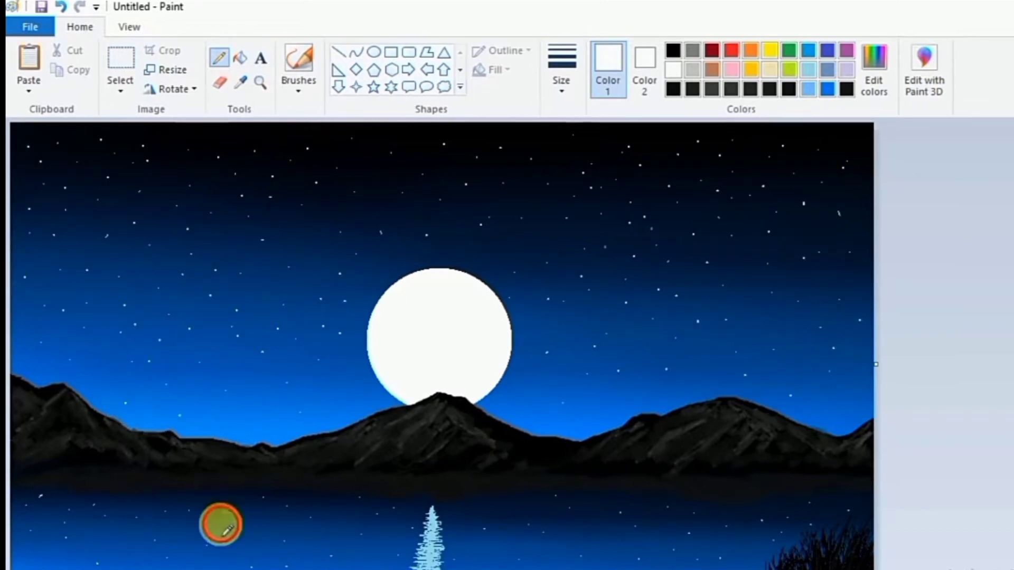
Step: Add larger white star reflections across the water between the left shore and the bush
left_click(256, 532)
left_click(262, 512)
left_click(327, 533)
left_click(365, 518)
left_click(457, 510)
left_click(506, 507)
left_click(599, 507)
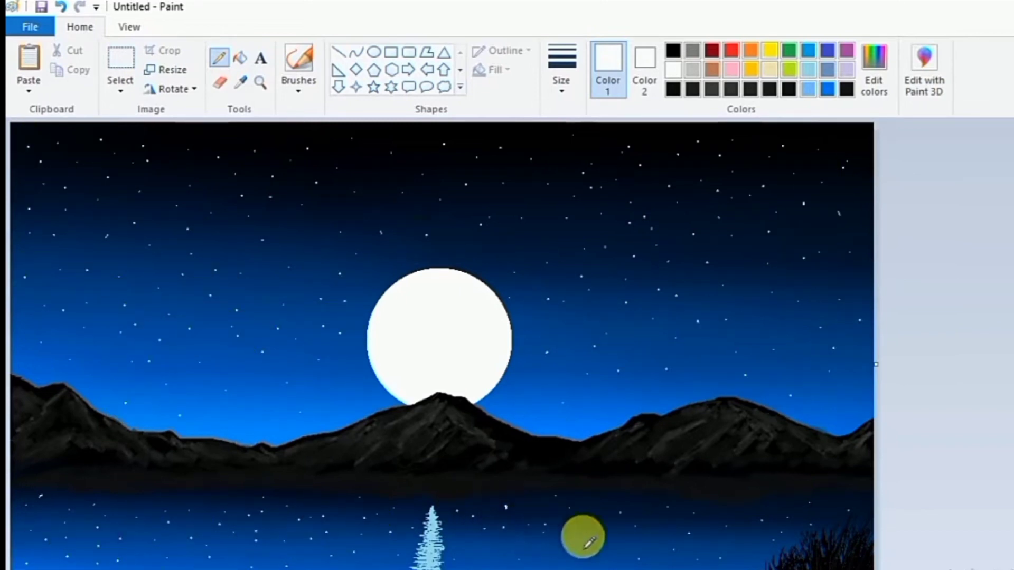
left_click(743, 542)
left_click(561, 74)
left_click(600, 222)
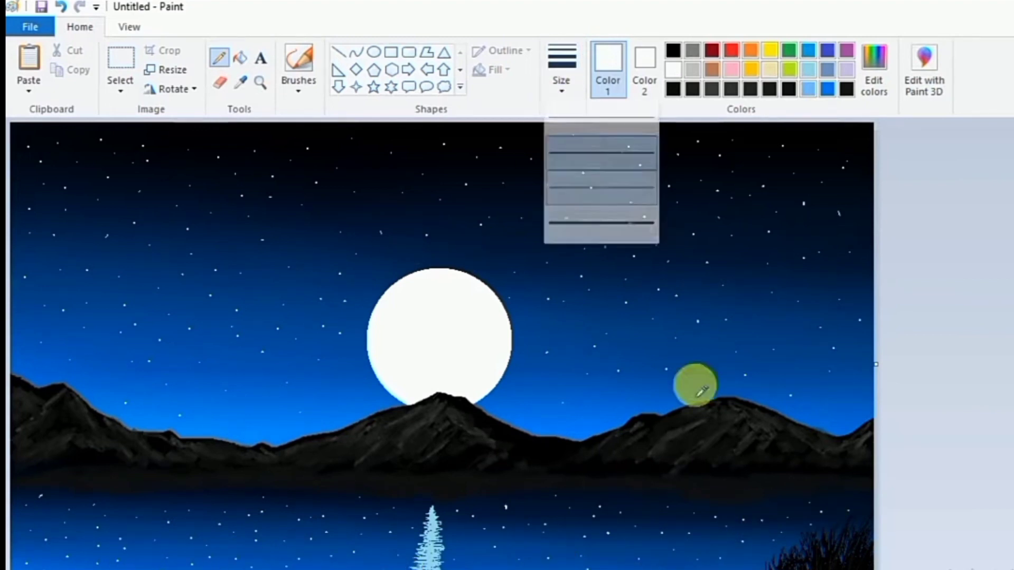
key("ctrl+z")
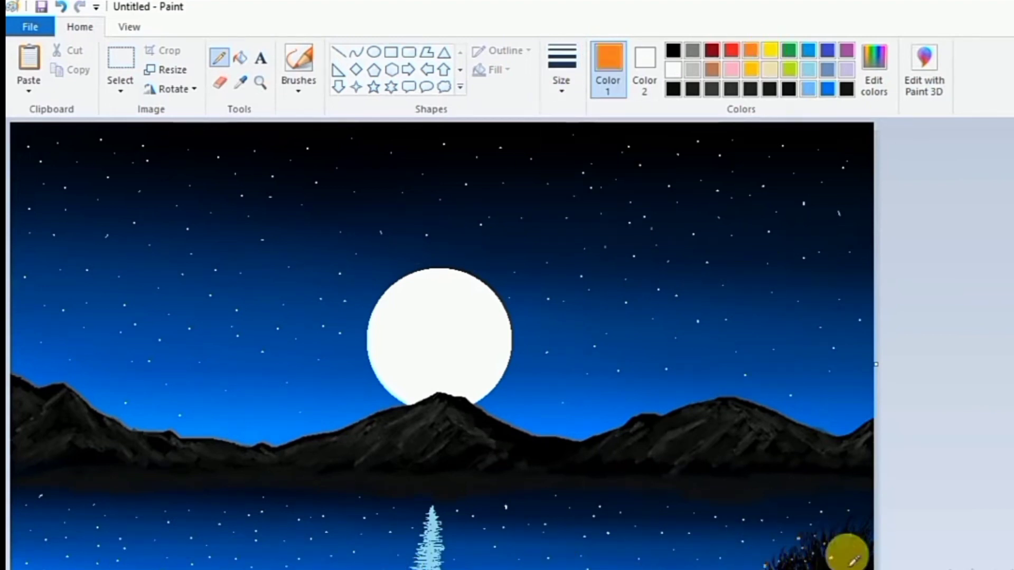